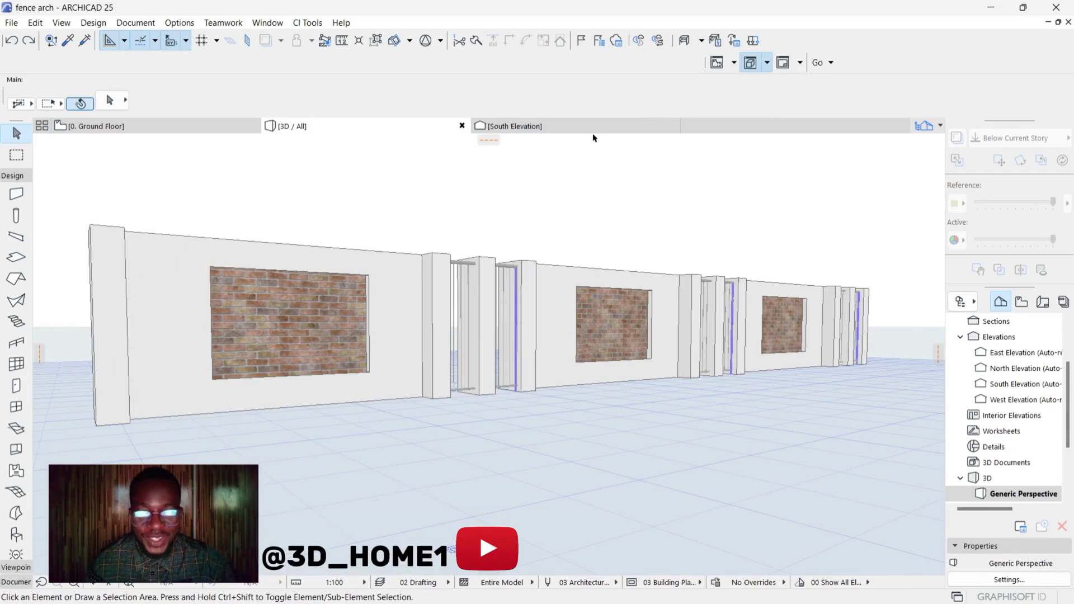
Step: Examine the existing fence's recessed brick panels, pillars and gaps in the 3D view and on the Ground Floor plan
shift+middle_drag(528, 228, 464, 315)
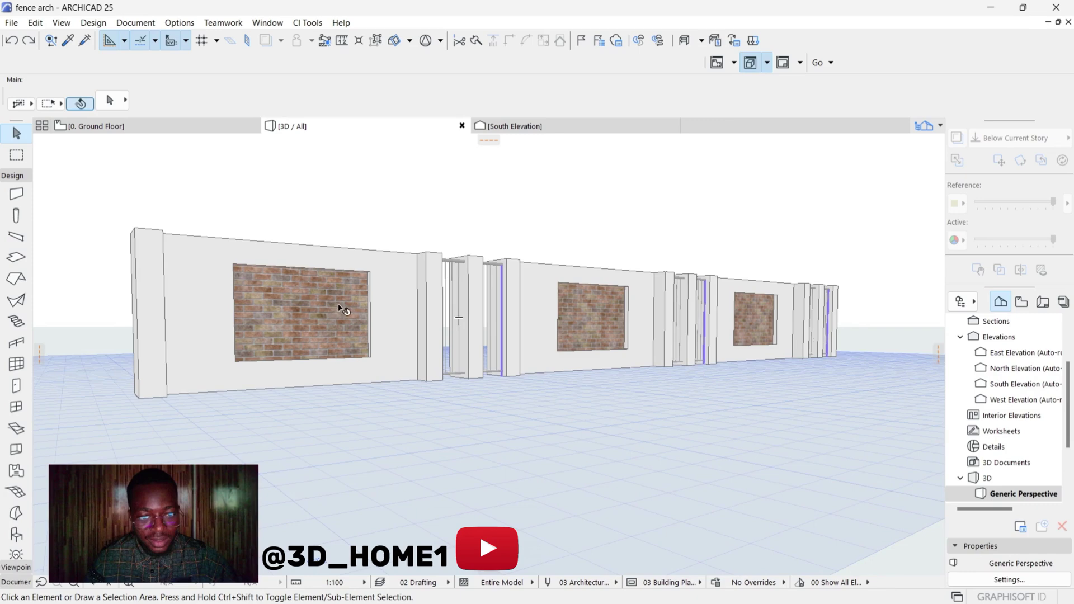
shift+middle_drag(339, 306, 403, 305)
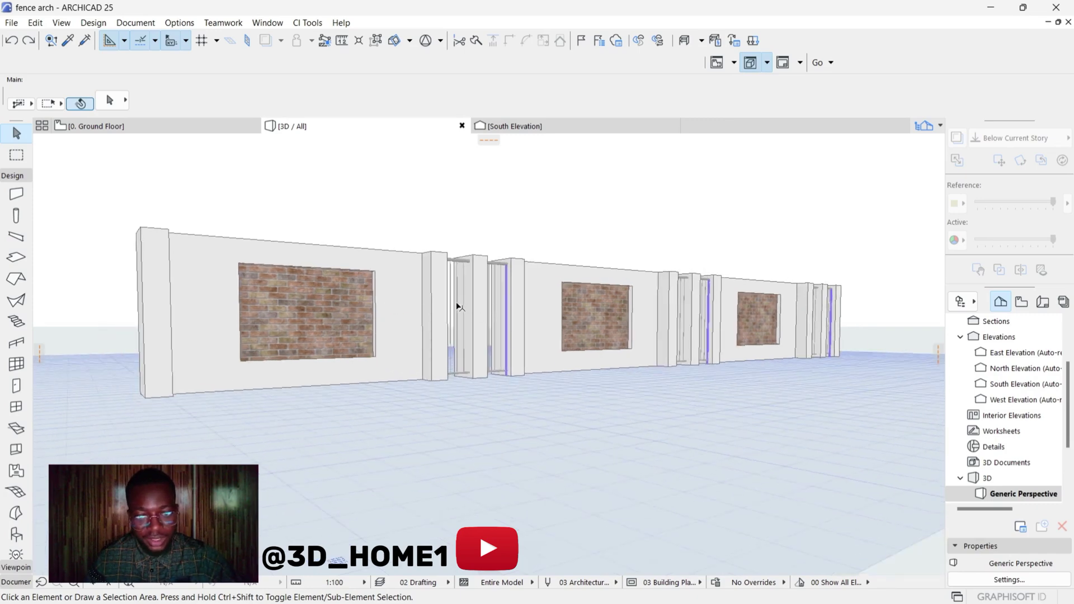
shift+middle_drag(380, 317, 383, 313)
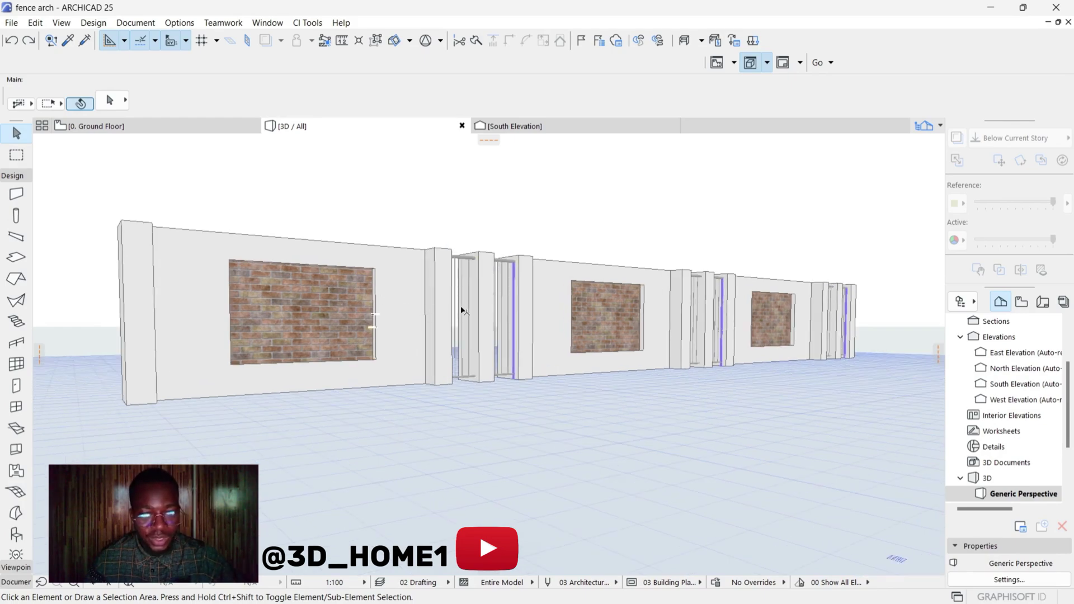
shift+middle_drag(414, 323, 315, 156)
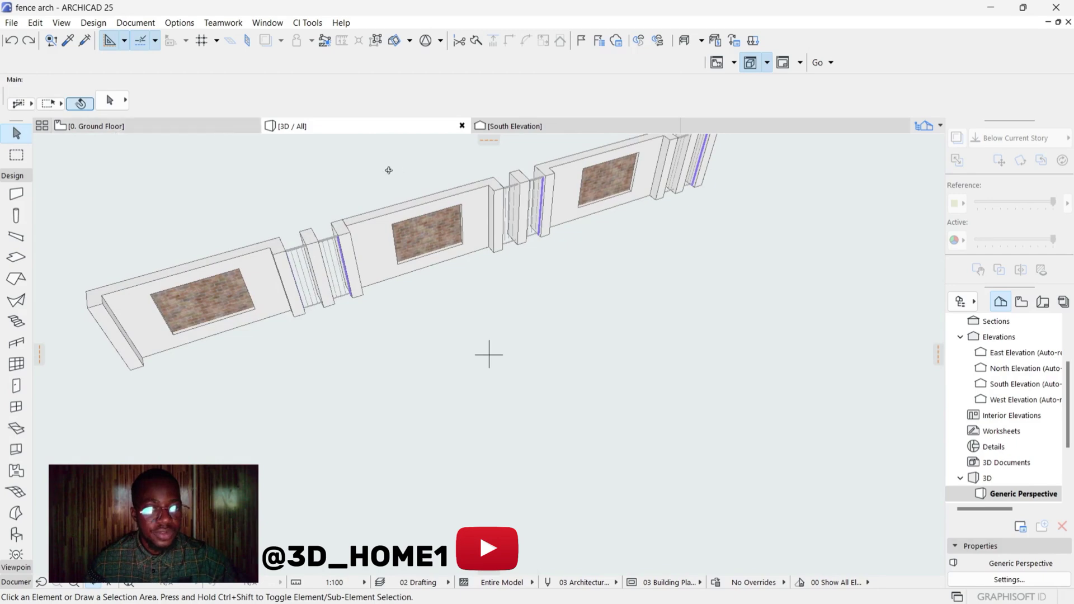
click(156, 129)
scroll(523, 283, down, 10)
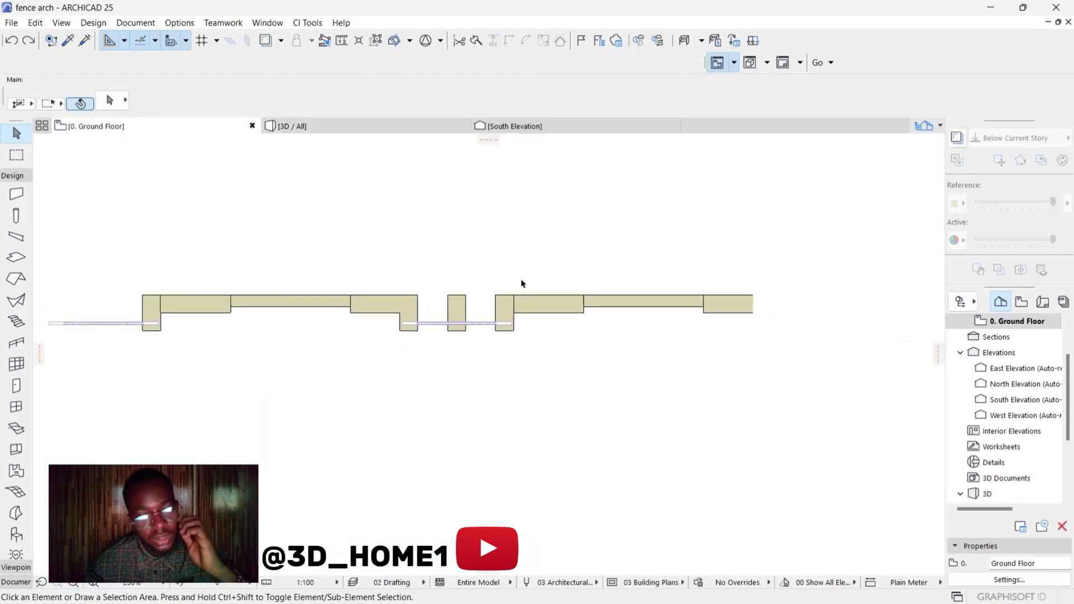
scroll(503, 292, down, 3)
scroll(398, 302, up, 5)
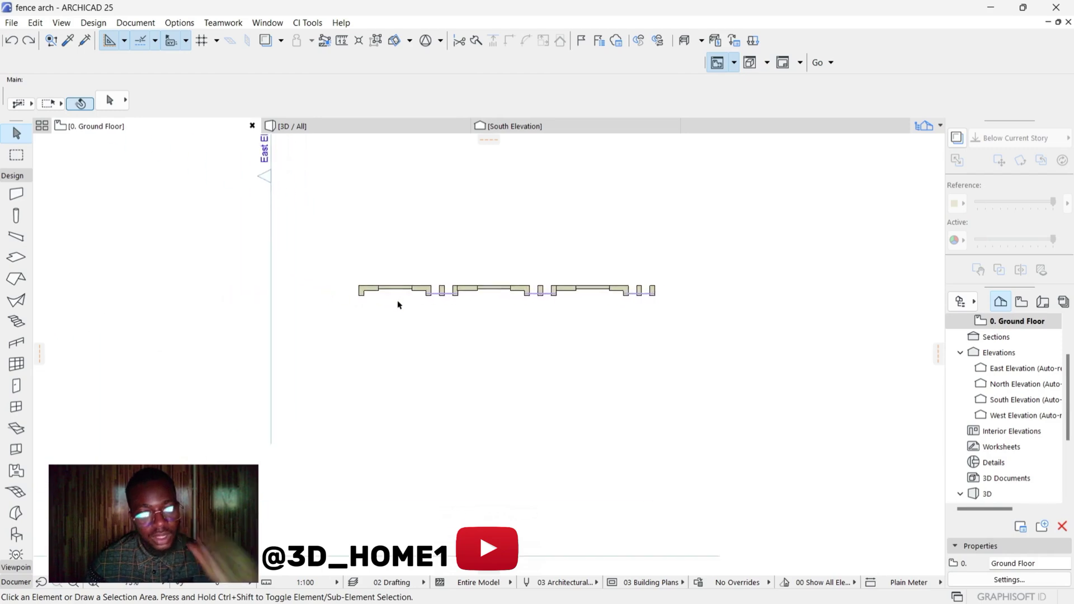
scroll(368, 284, up, 5)
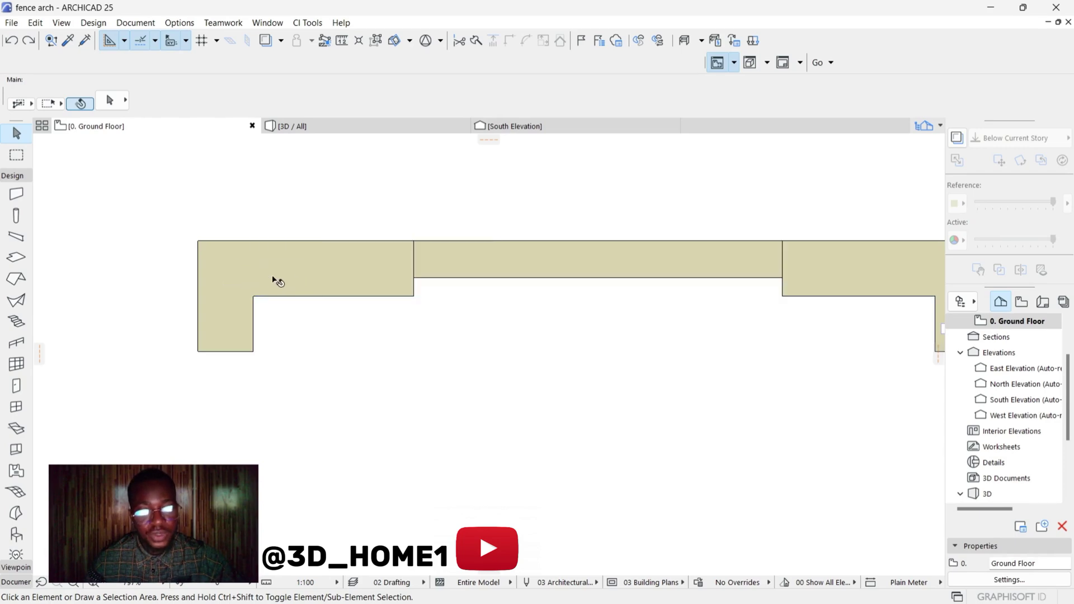
scroll(240, 278, down, 1)
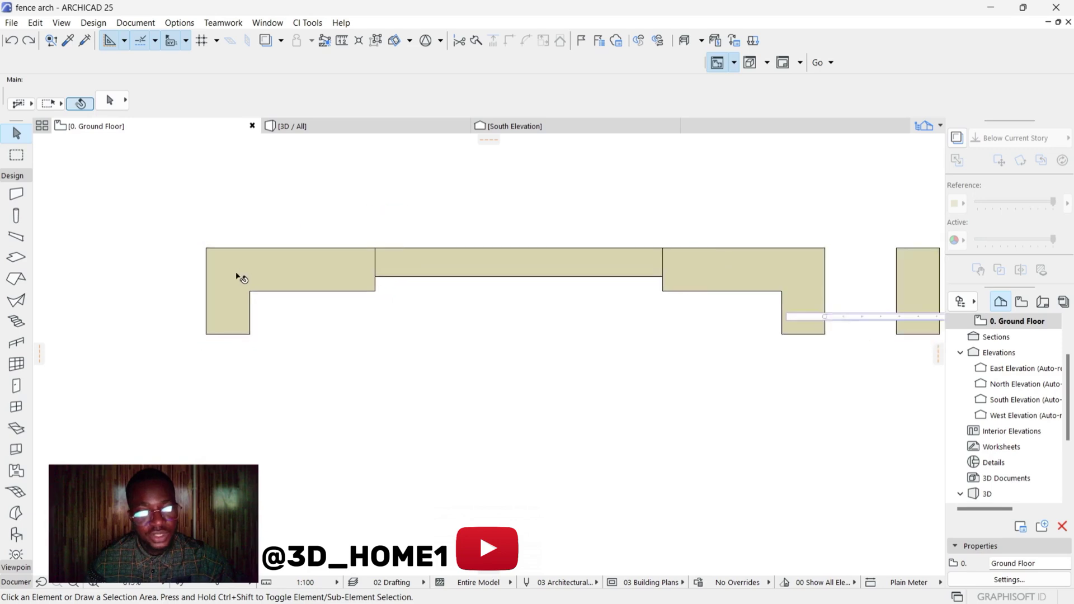
scroll(513, 268, up, 2)
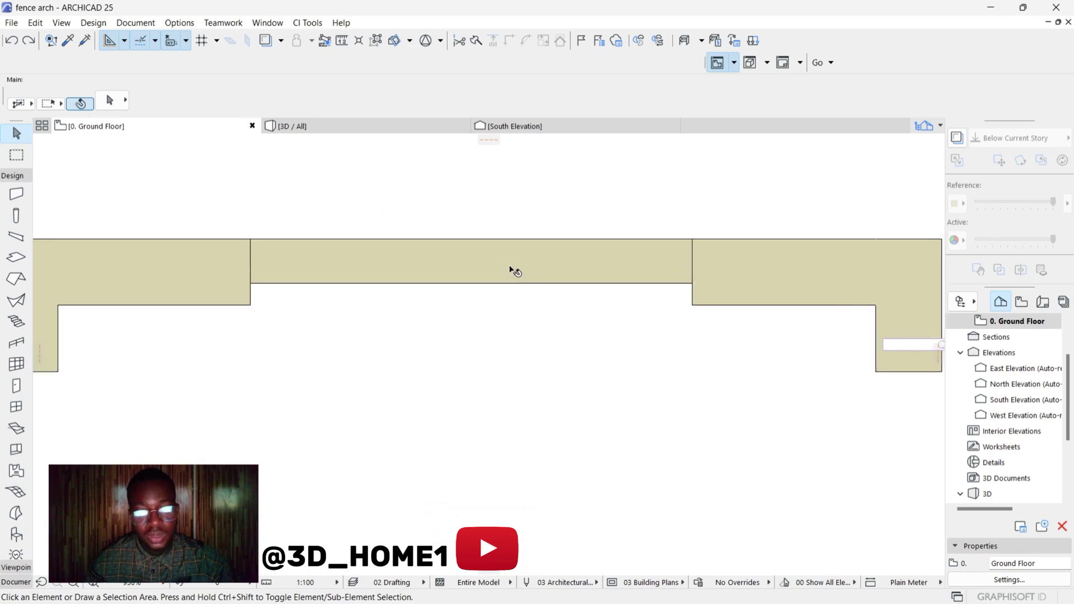
scroll(453, 260, down, 3)
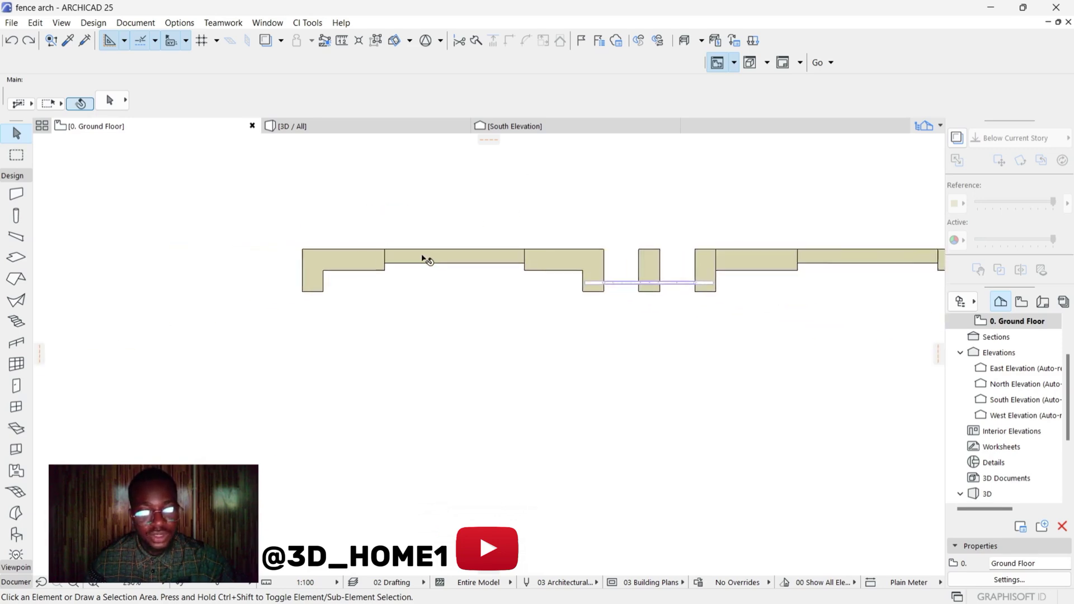
scroll(464, 255, down, 2)
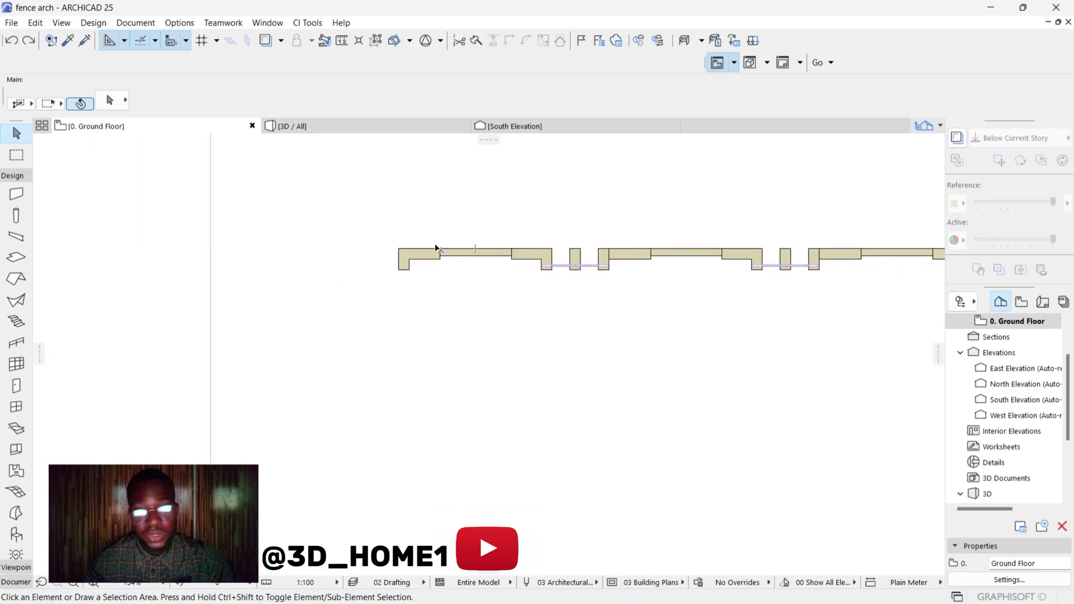
Step: Set the default thickness for new walls to 225
click(17, 194)
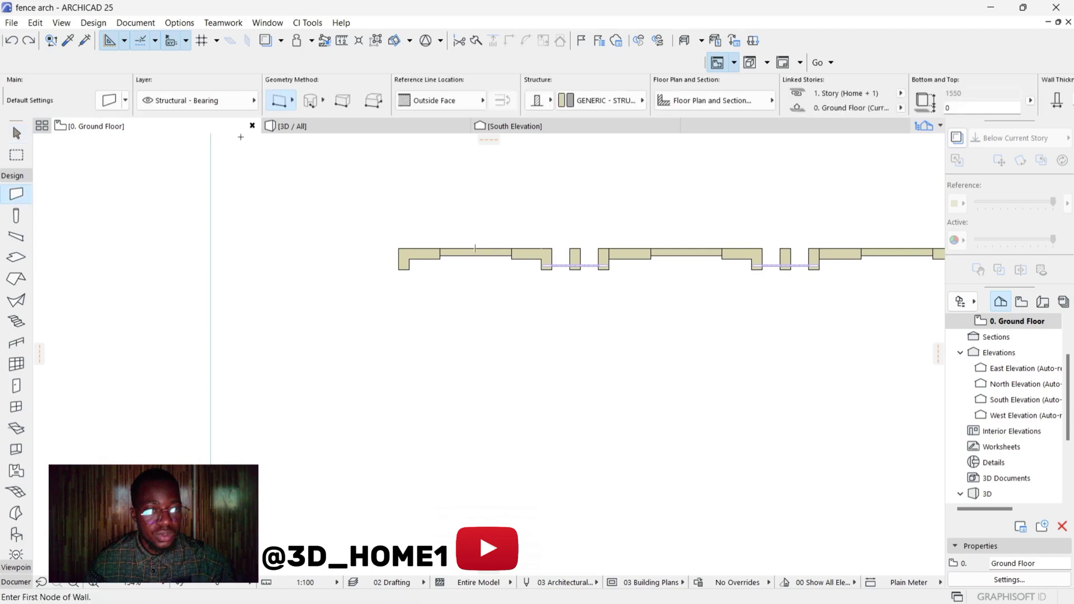
click(109, 101)
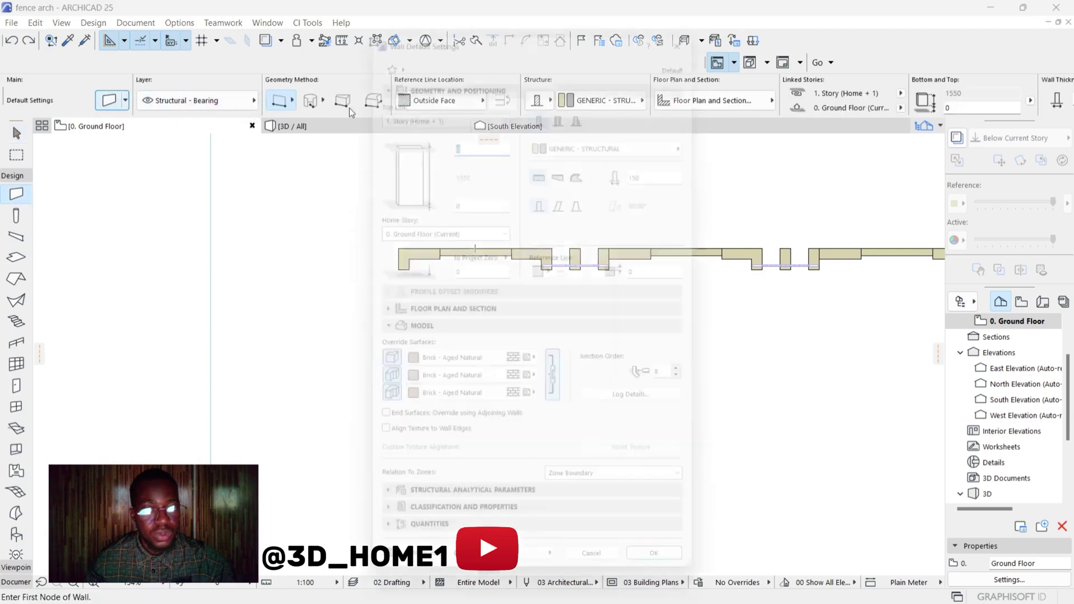
double_click(663, 165)
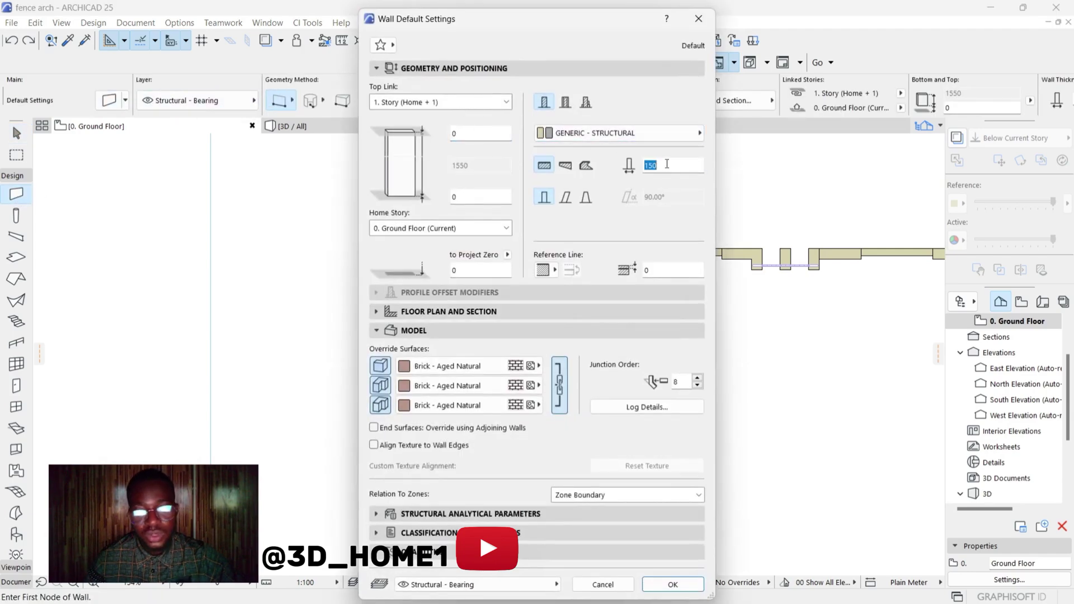
text(225)
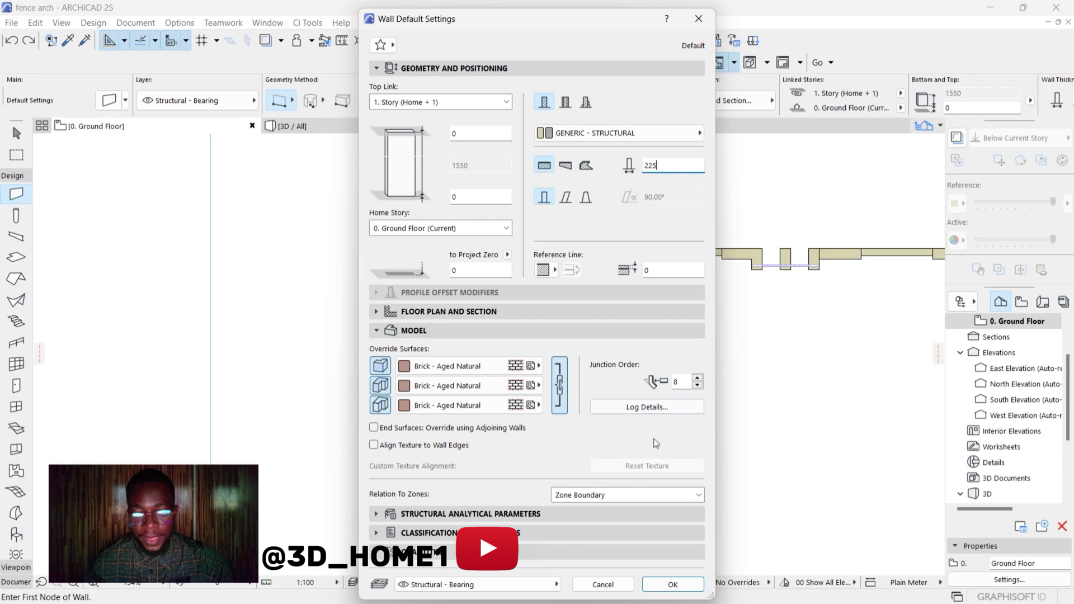
click(673, 584)
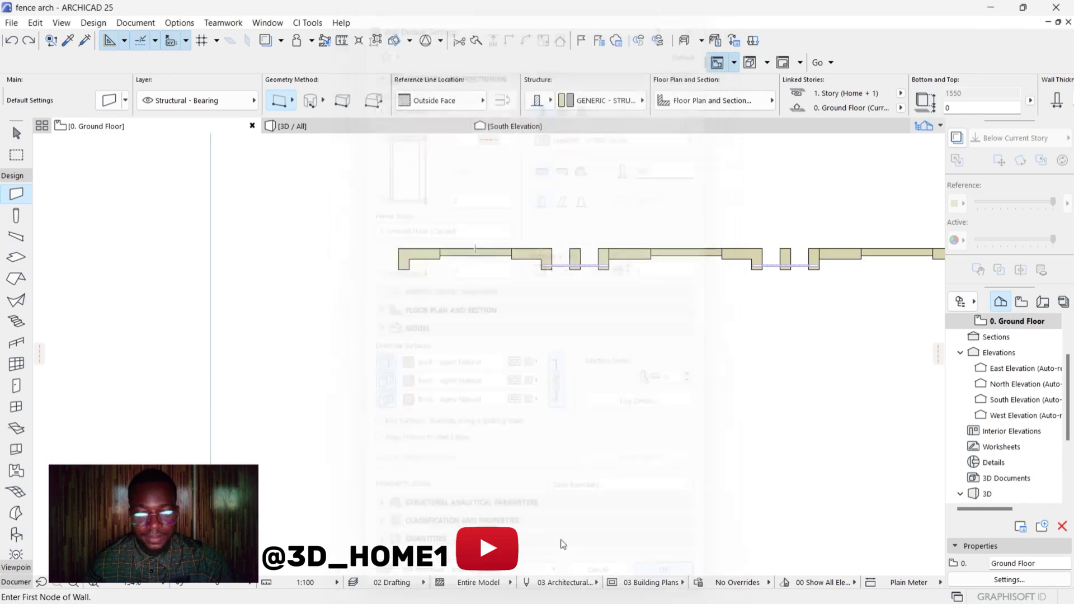
Step: Set the default wall's override surface to Paint - Glossy White
key(ctrl+t)
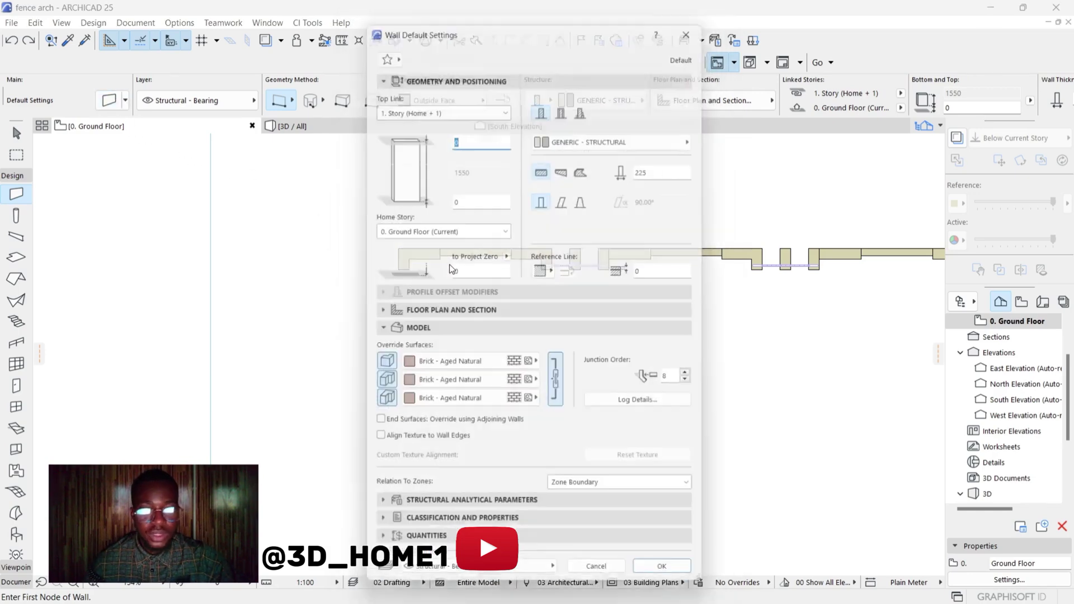
click(459, 366)
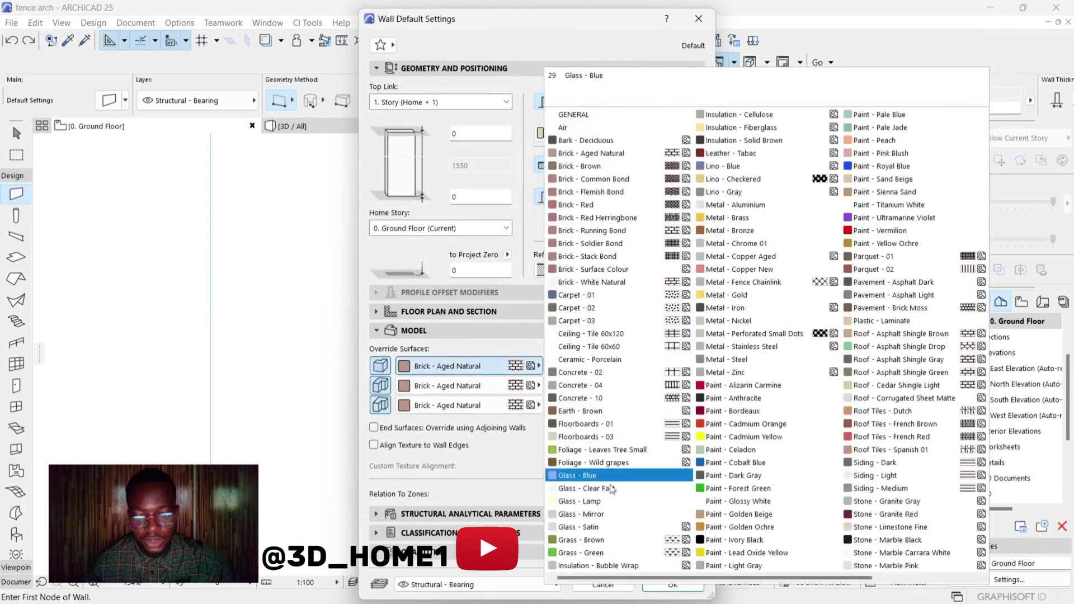
scroll(616, 537, down, 1)
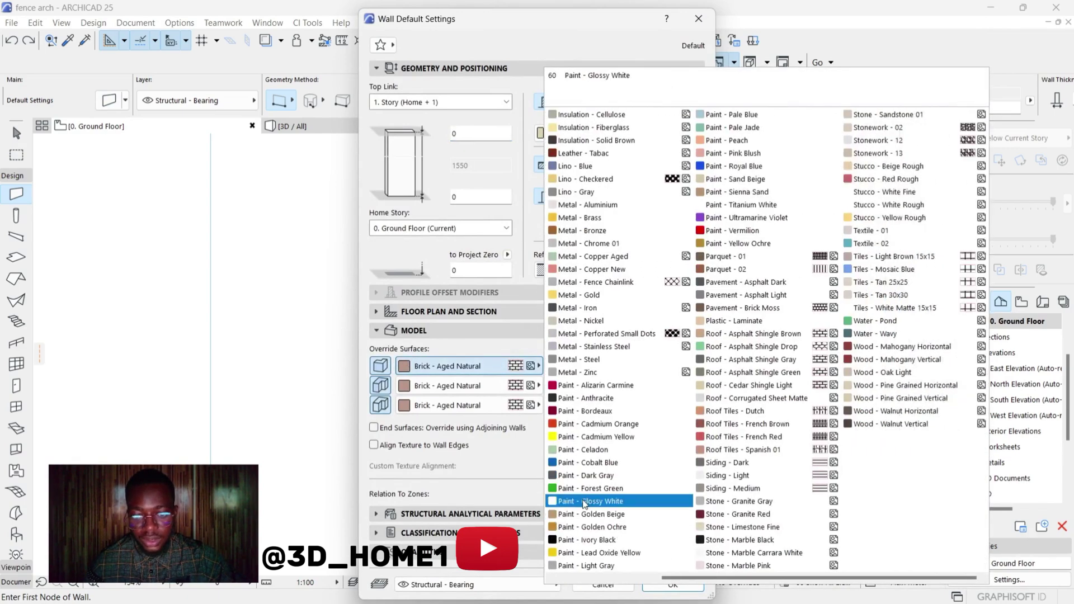
click(583, 501)
click(674, 584)
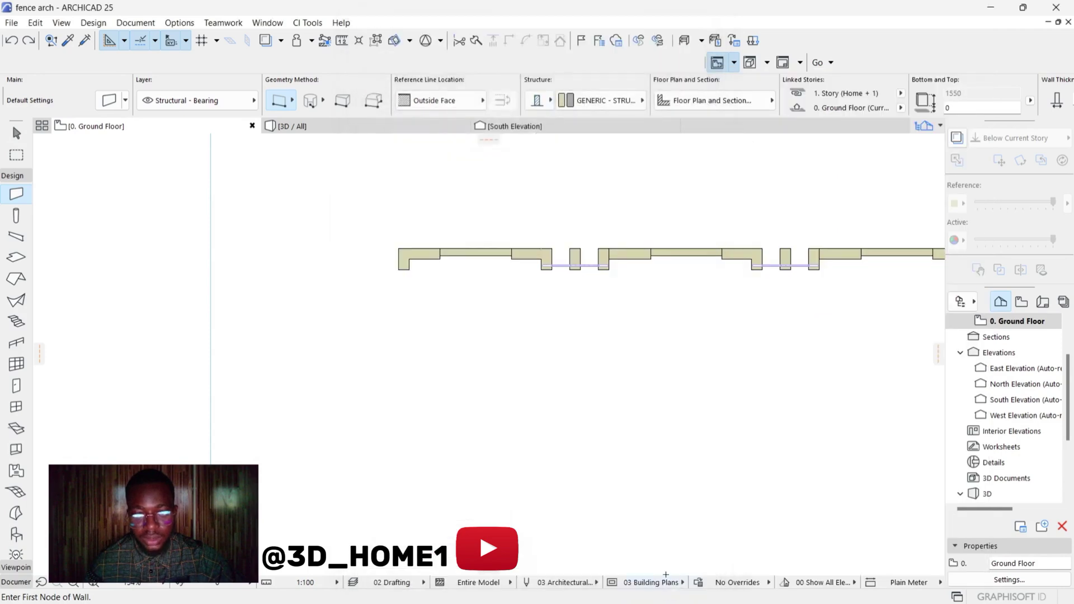
Step: Draw a horizontal wall 3000 long in the empty area below the existing fence on the plan
scroll(375, 305, down, 1)
scroll(401, 422, down, 3)
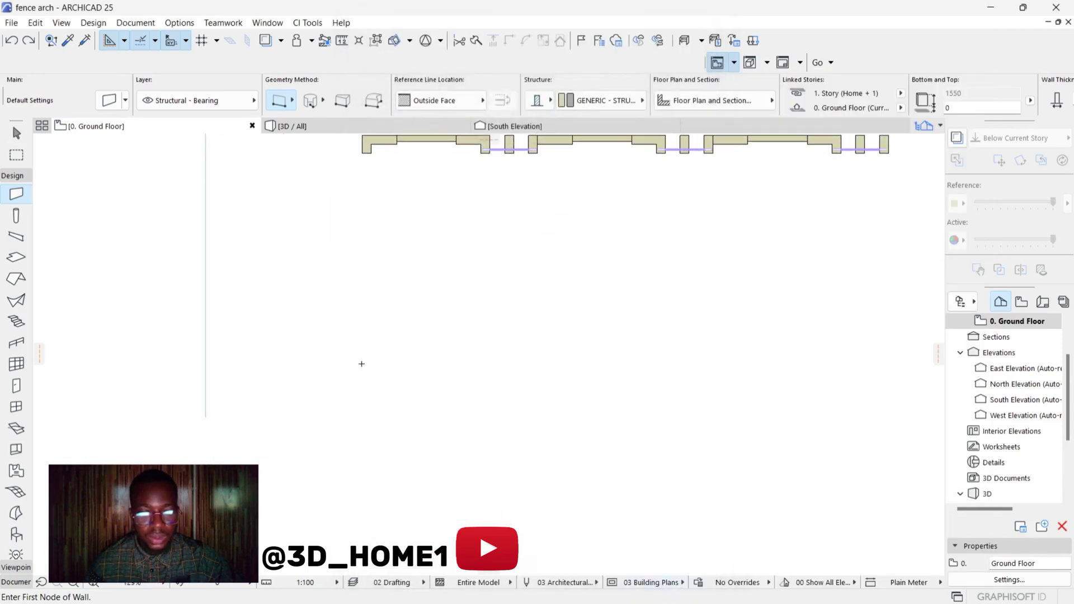
click(357, 363)
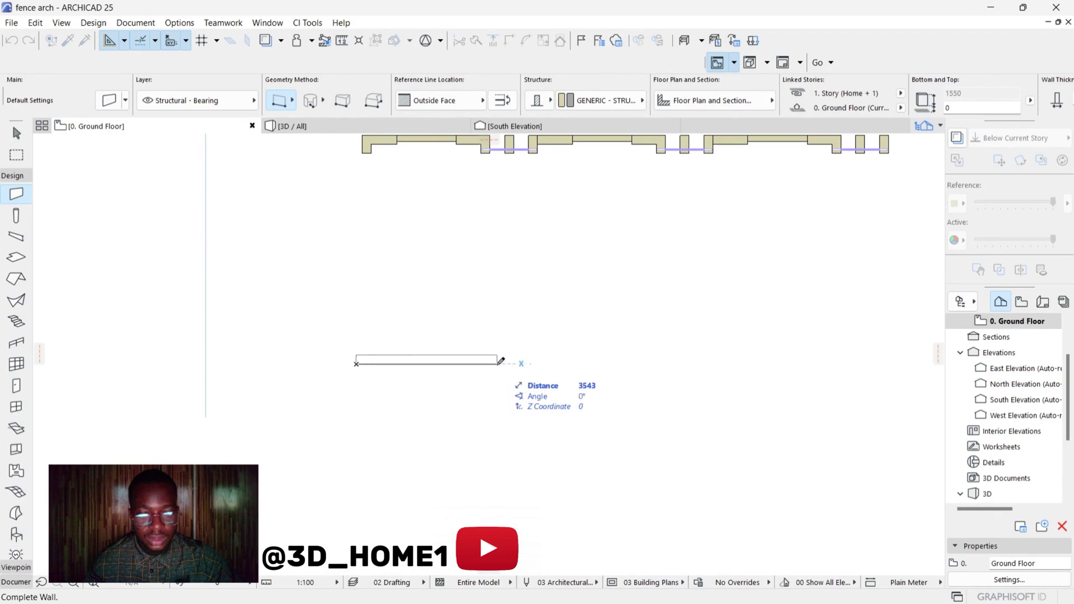
scroll(501, 361, up, 1)
text(3000)
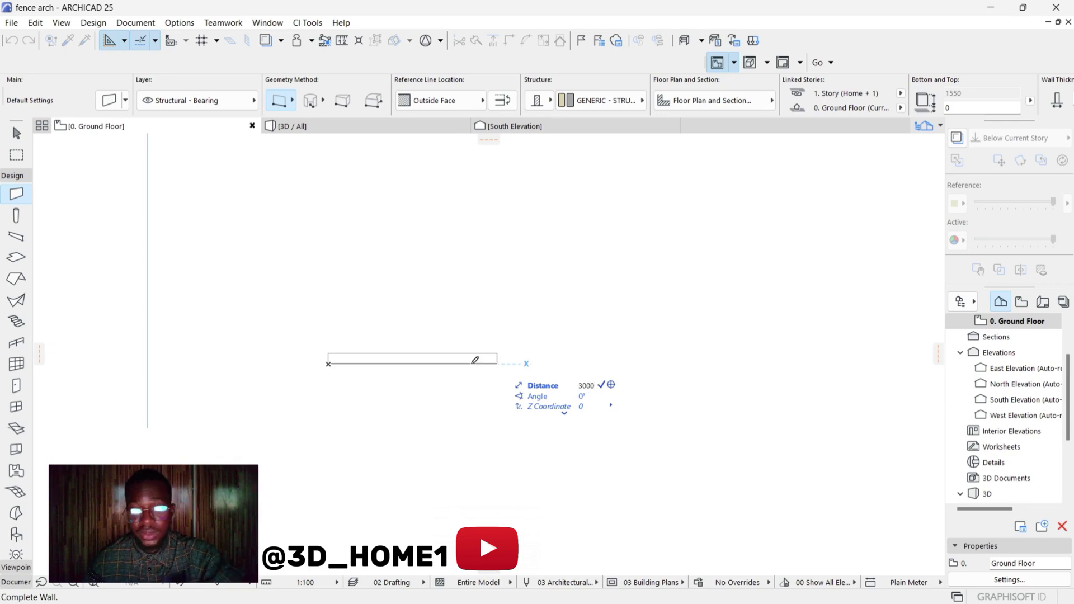
key(Return)
Step: Examine the end pillars and the gap between panels of the existing fence on the plan as a reference
scroll(445, 361, down, 3)
scroll(448, 289, up, 3)
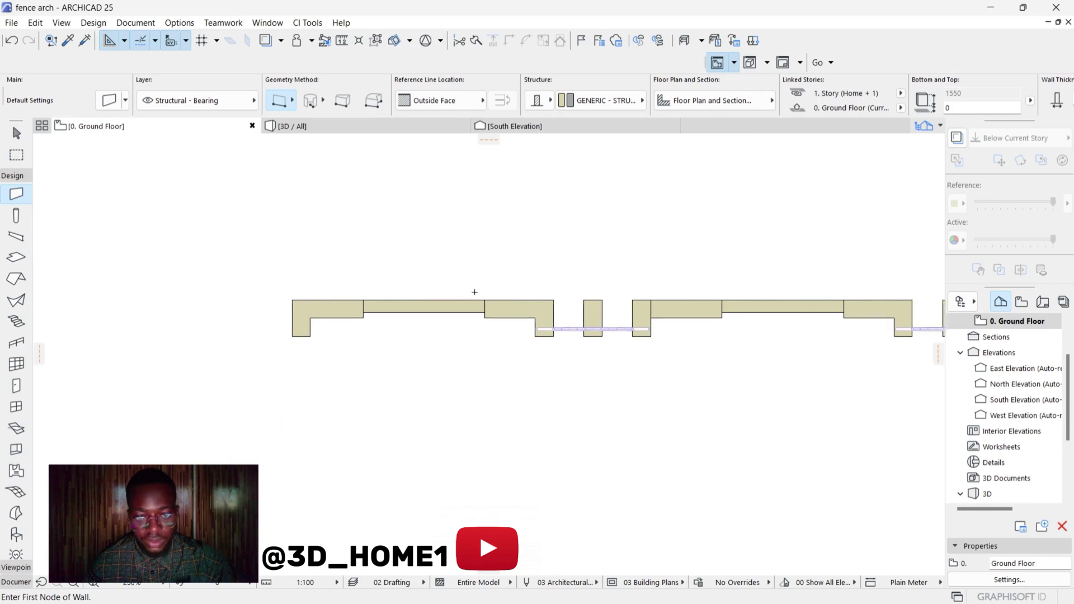
scroll(504, 302, down, 2)
scroll(515, 305, up, 3)
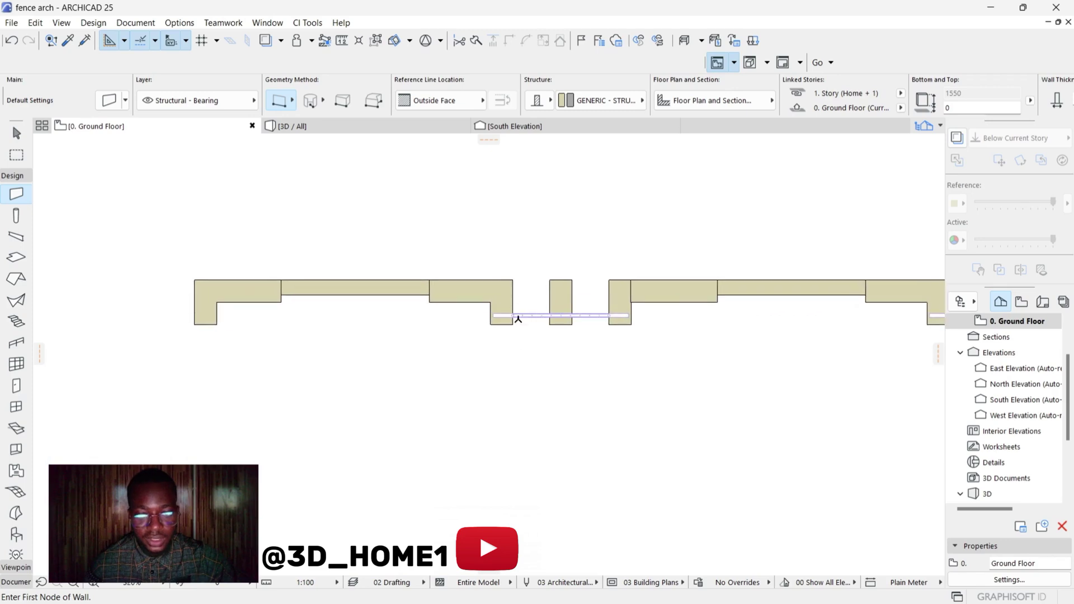
scroll(519, 319, up, 1)
scroll(504, 302, down, 2)
scroll(454, 250, up, 3)
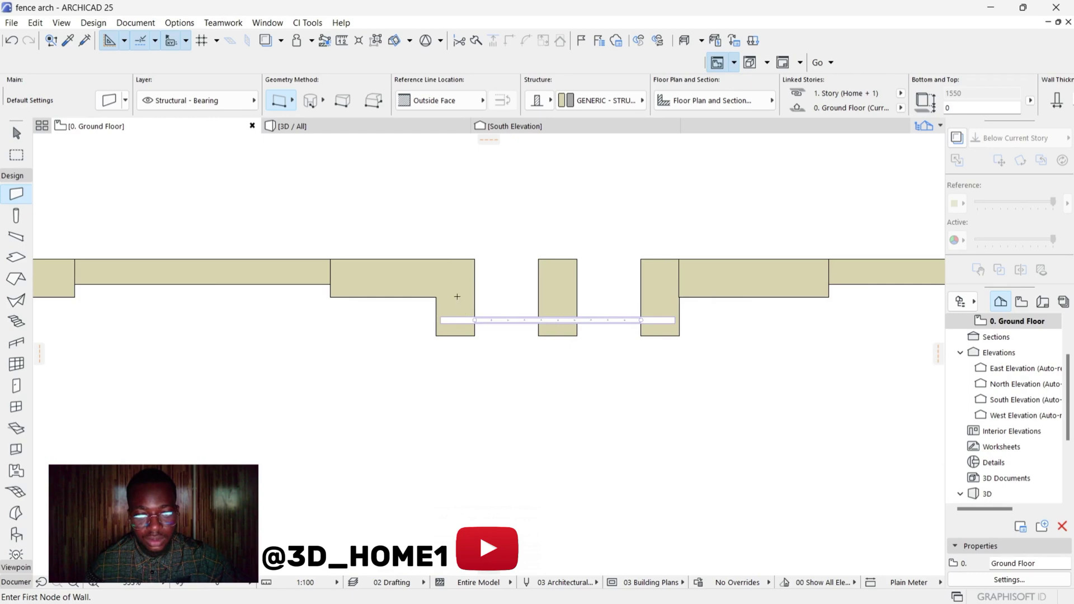
scroll(457, 297, down, 5)
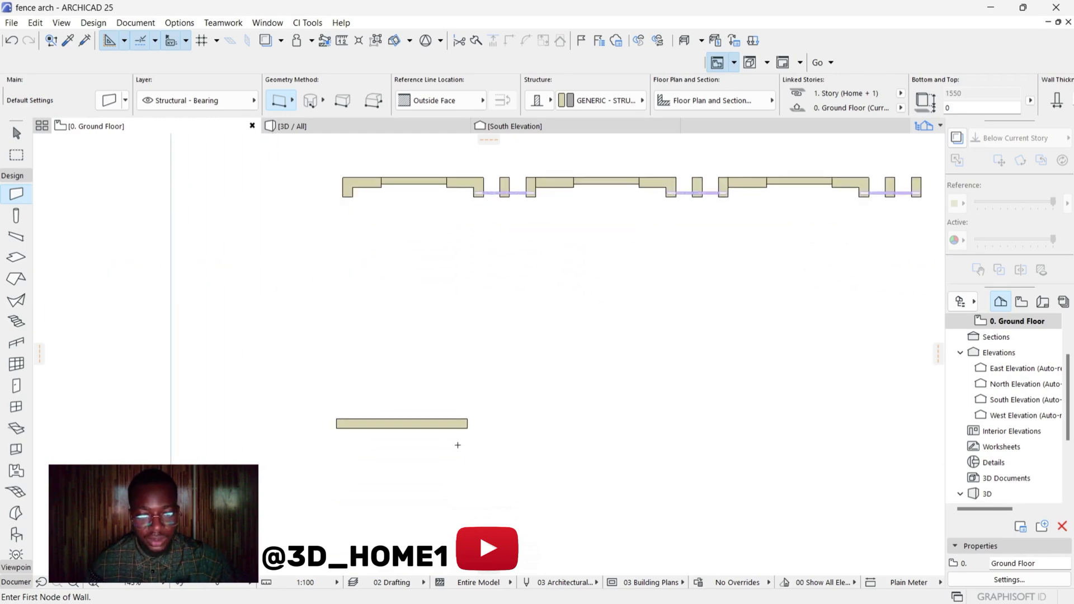
Step: Draw a perpendicular pillar wall 450 long, running down from the upper right corner of the new 3000 wall
scroll(462, 436, up, 5)
click(475, 396)
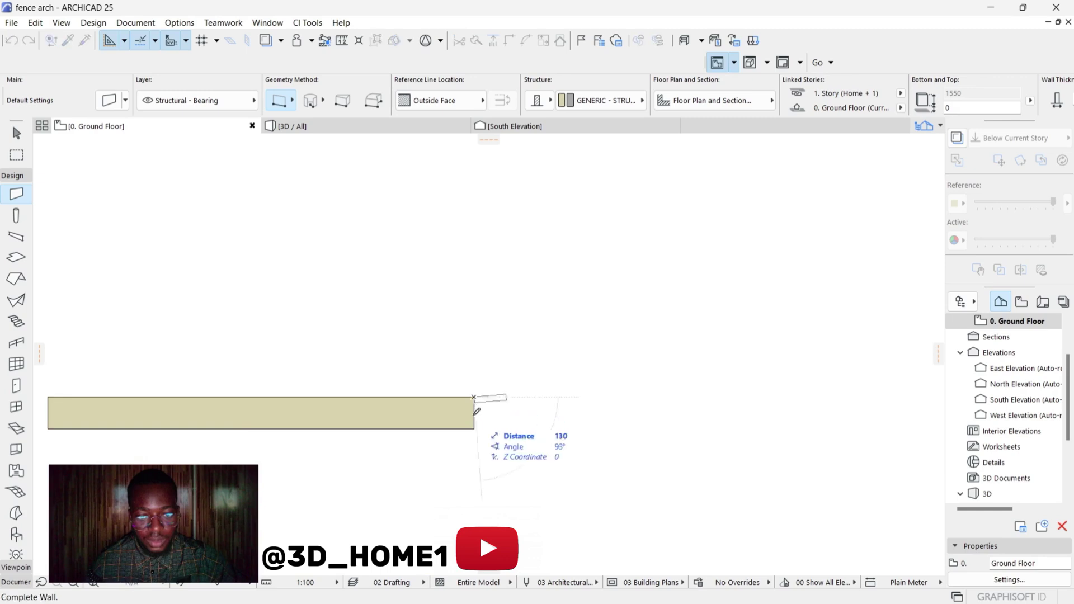
text(450)
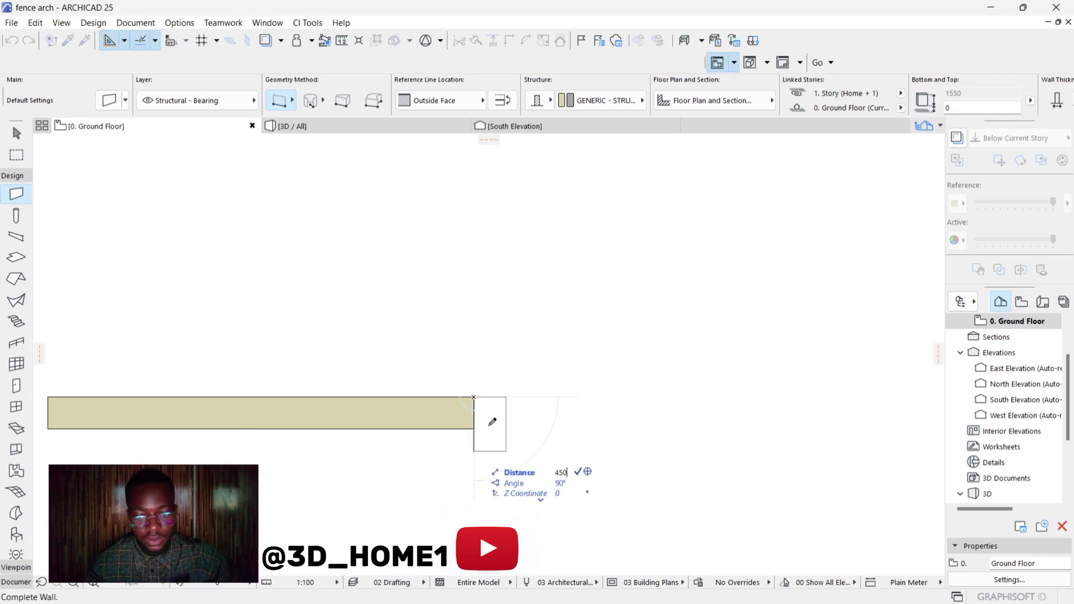
key(Return)
scroll(472, 454, down, 3)
key(Escape)
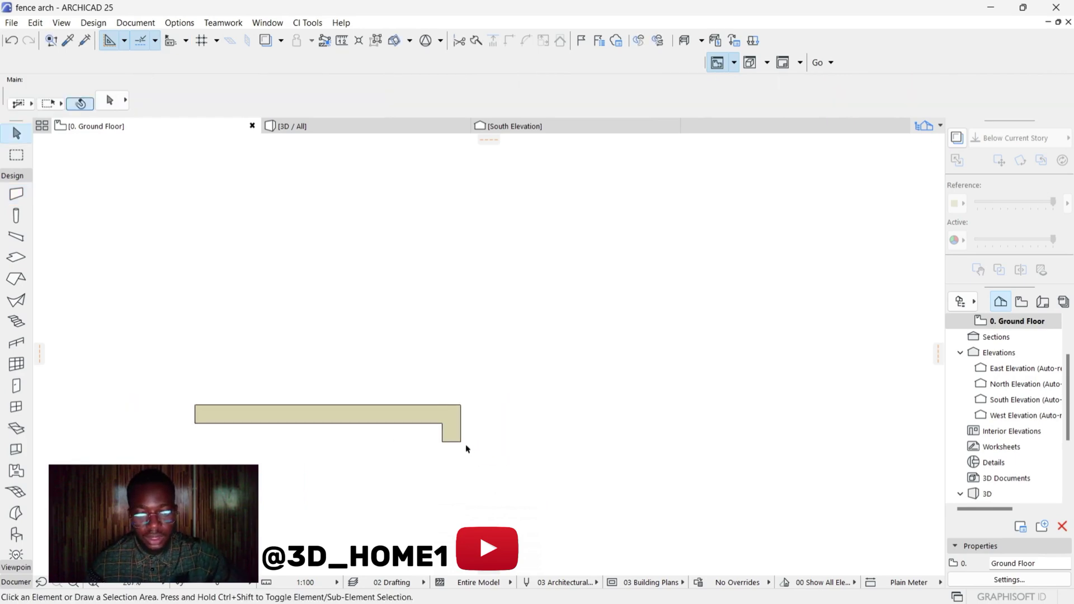
Step: Place a copy of the 450 pillar 600 to the right of the original, matching the spacing of the existing fence
click(457, 438)
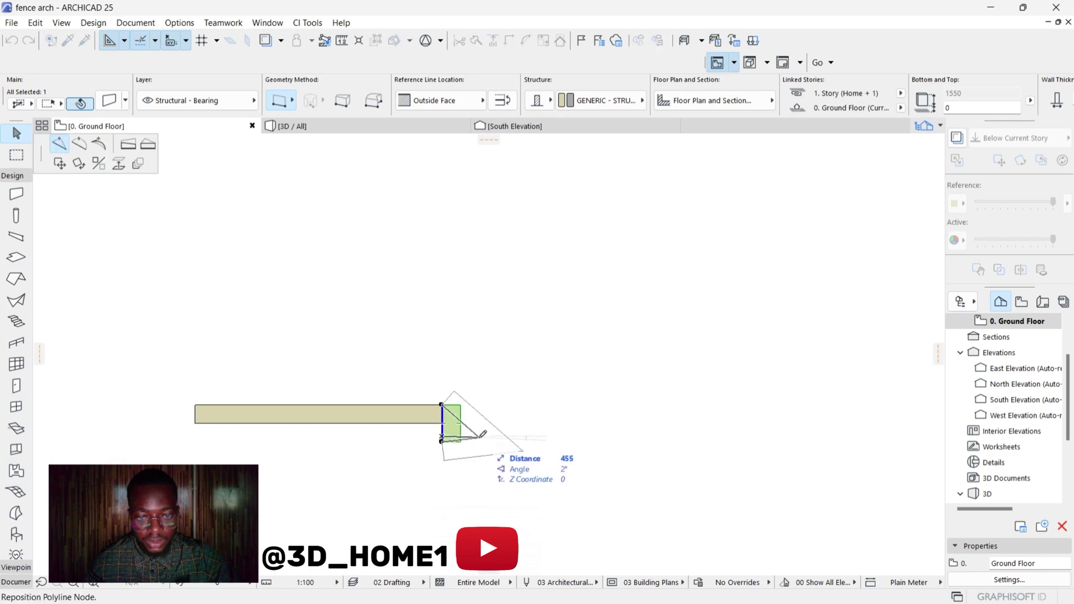
scroll(448, 439, down, 3)
scroll(460, 255, up, 4)
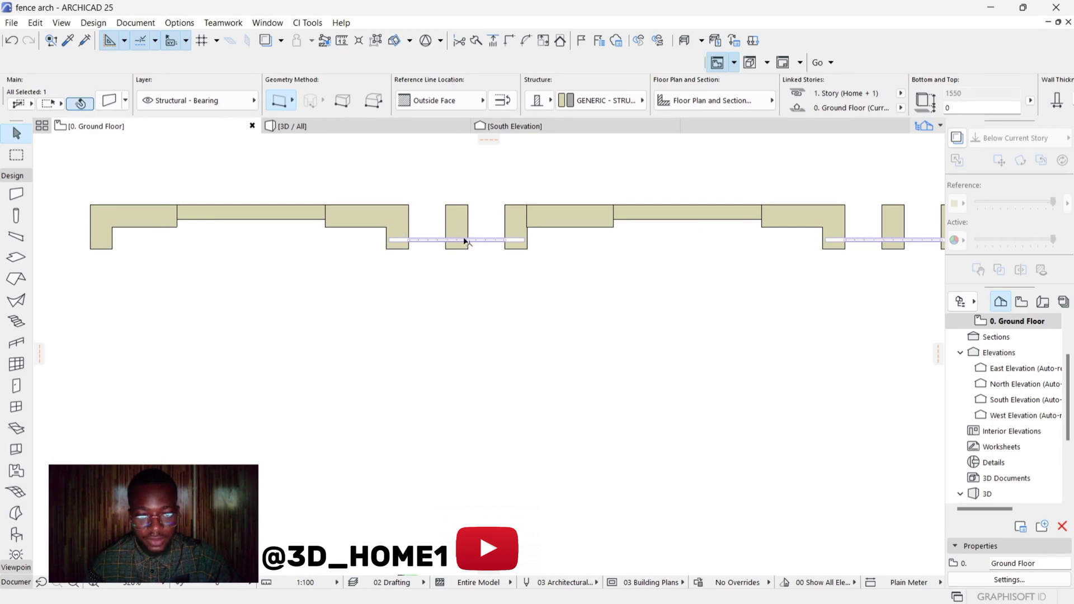
scroll(473, 225, down, 3)
scroll(470, 226, up, 3)
scroll(470, 226, down, 3)
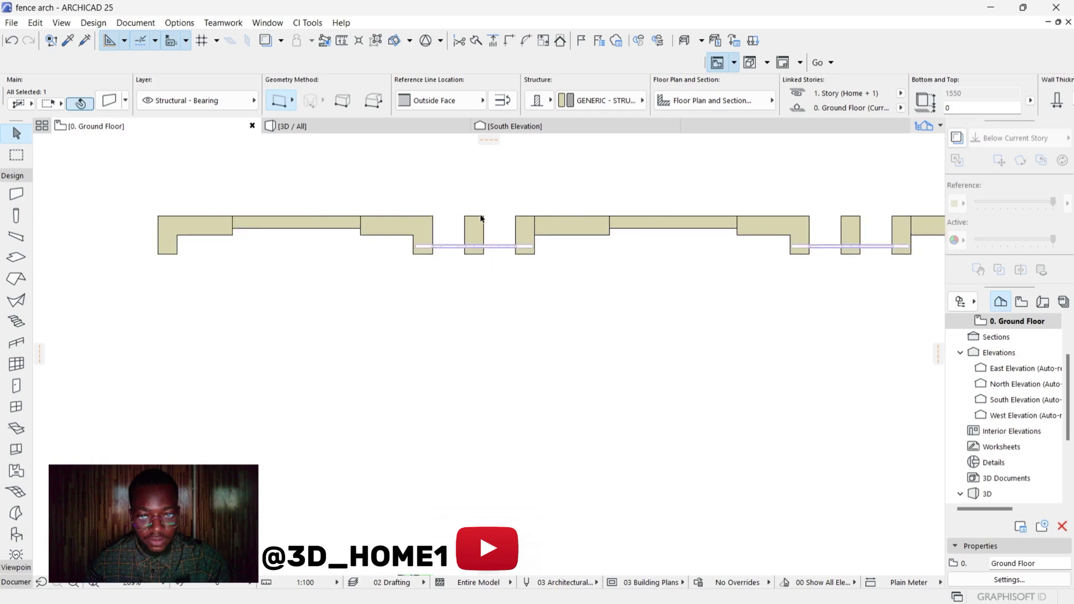
scroll(451, 479, up, 5)
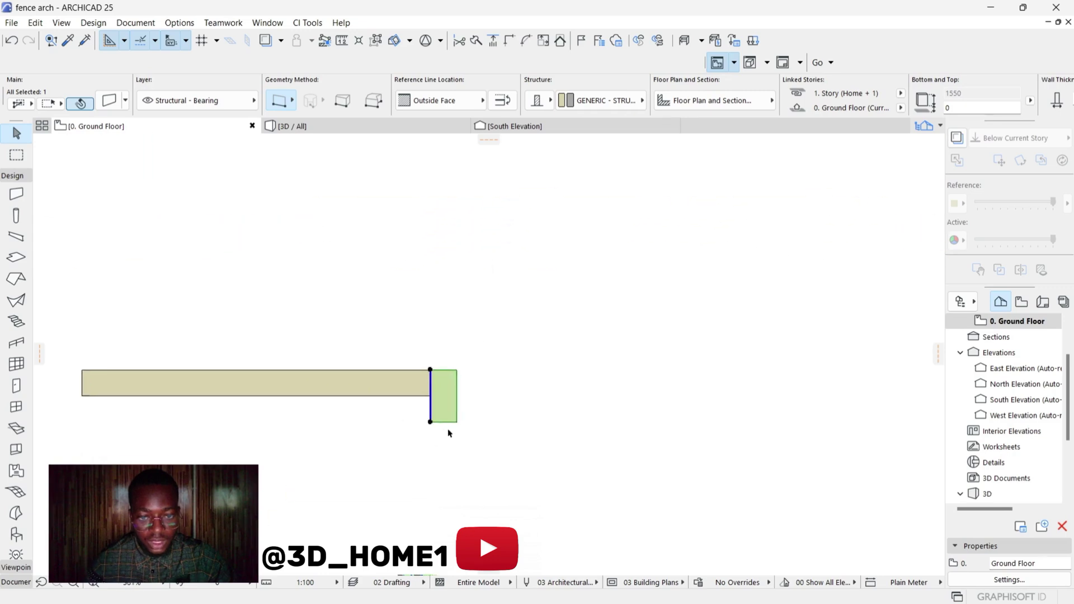
click(419, 420)
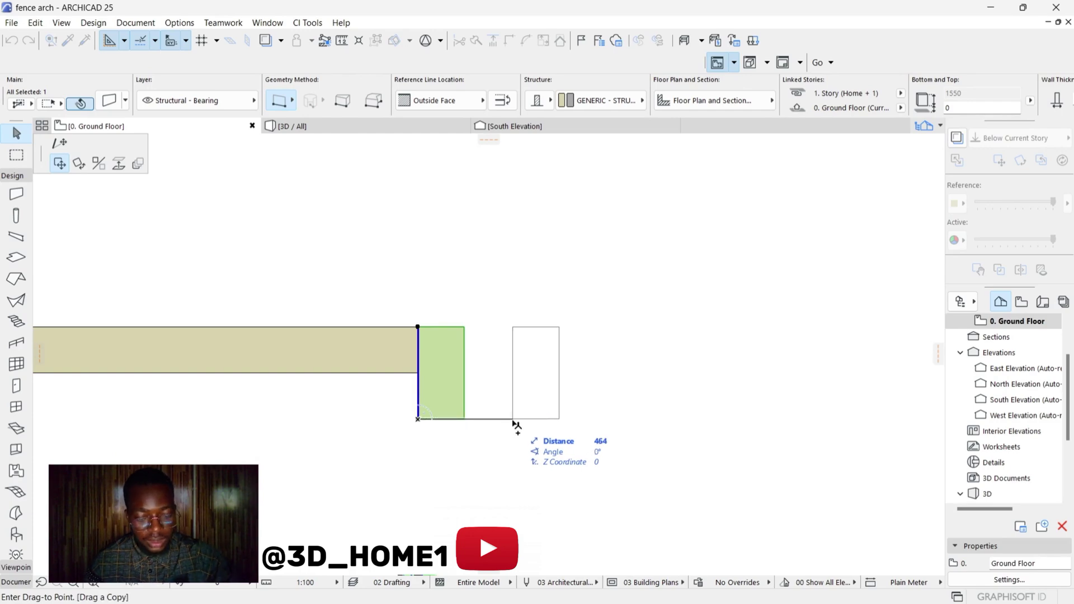
text(600)
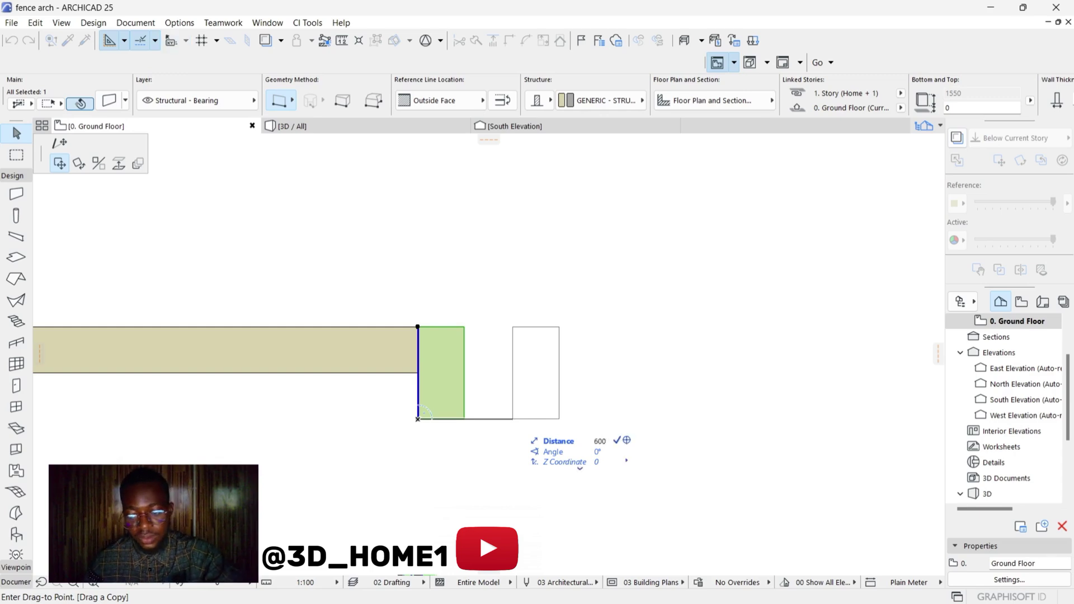
key(Return)
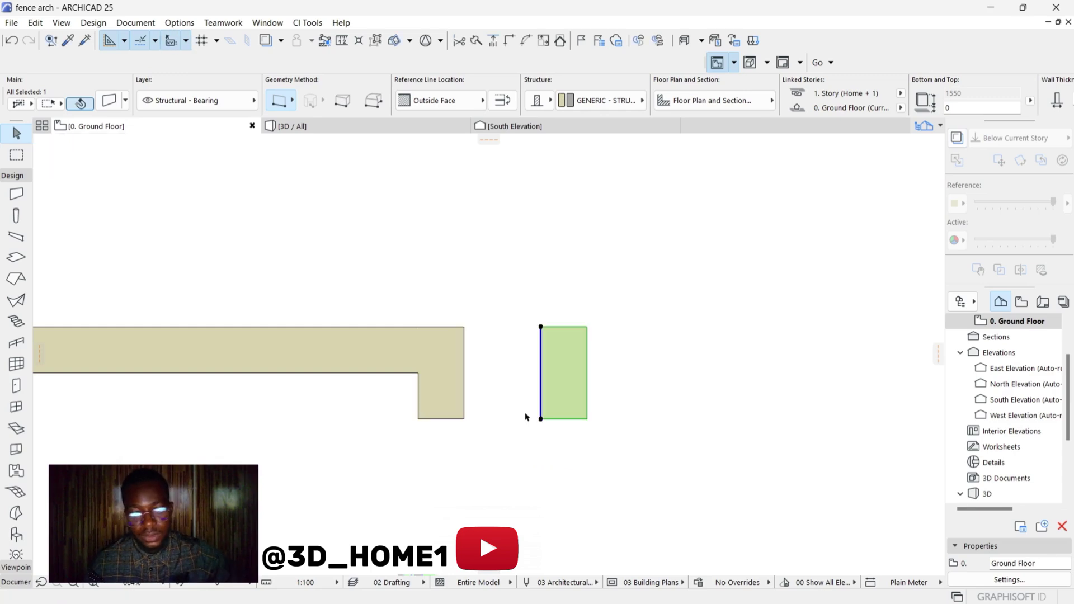
Step: Copy the freestanding pillar another 600 to the right to make the third pillar, and clear the selection
click(541, 419)
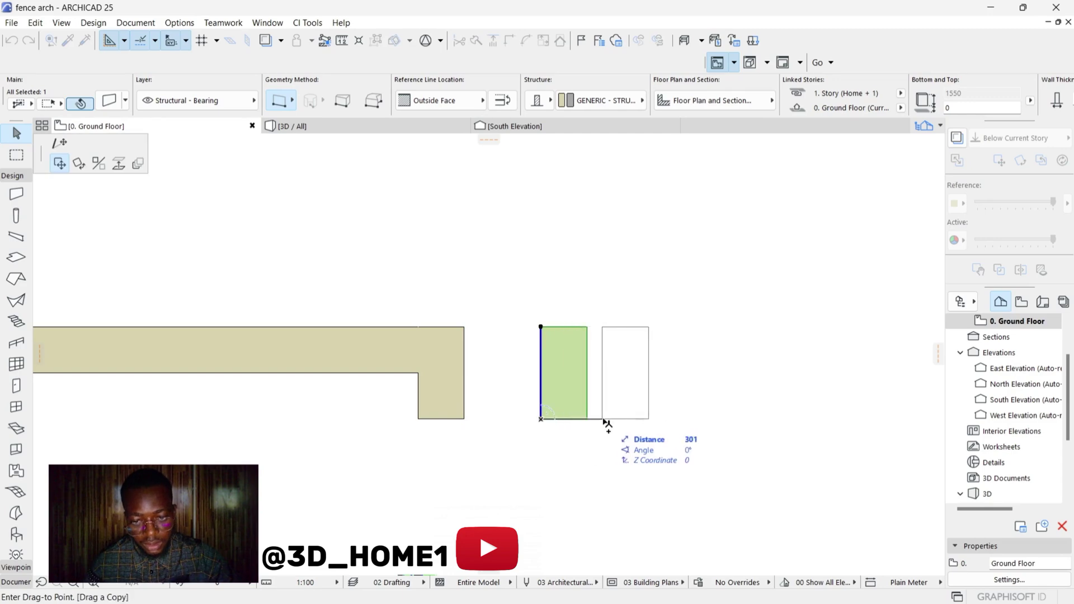
text(600)
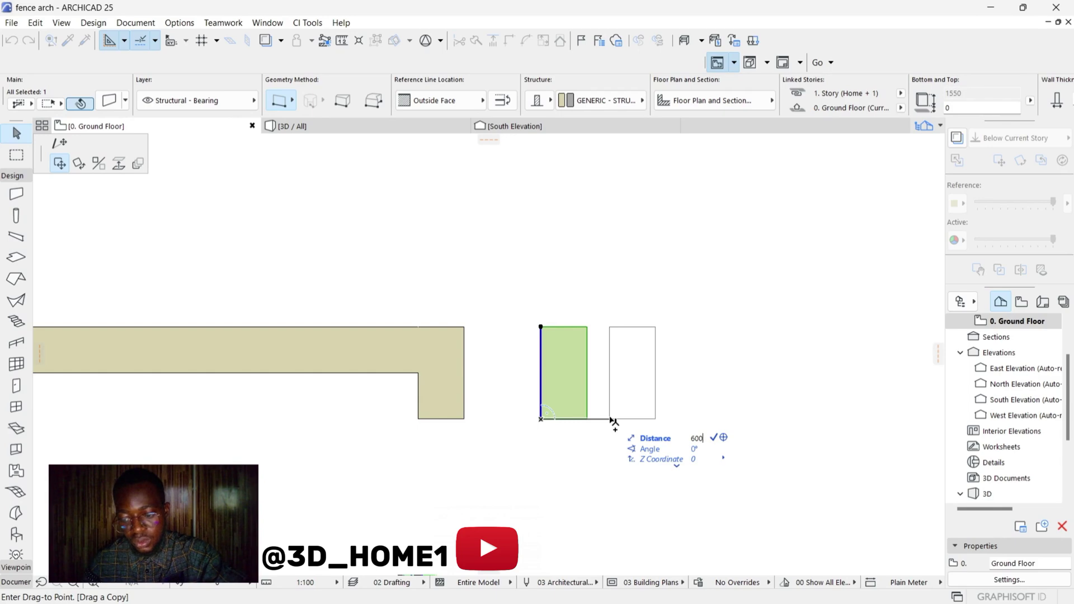
key(Return)
scroll(430, 473, down, 6)
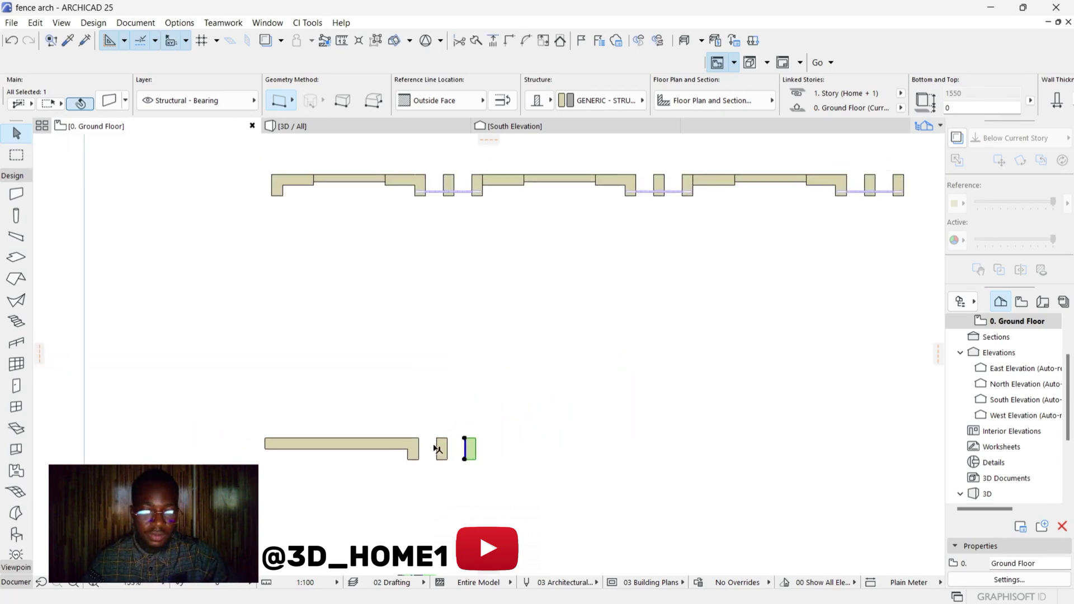
key(Escape)
scroll(445, 447, up, 4)
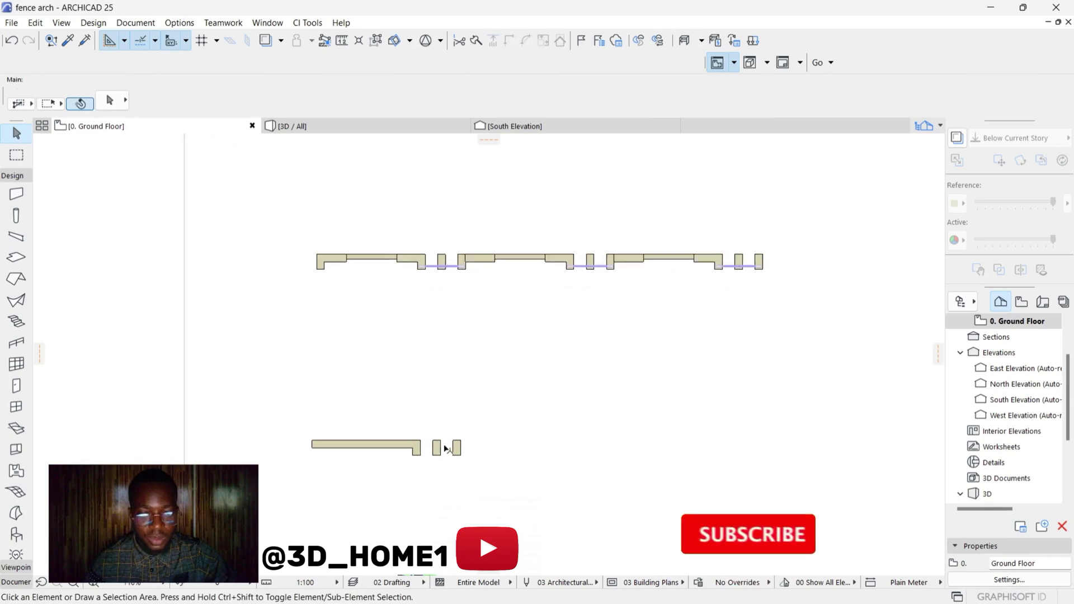
Step: Examine the brick-filled panel openings and pillars of the existing fence in 3D, comparing them with the new wall on the plan
click(345, 131)
drag(449, 298, 237, 317)
scroll(238, 316, up, 6)
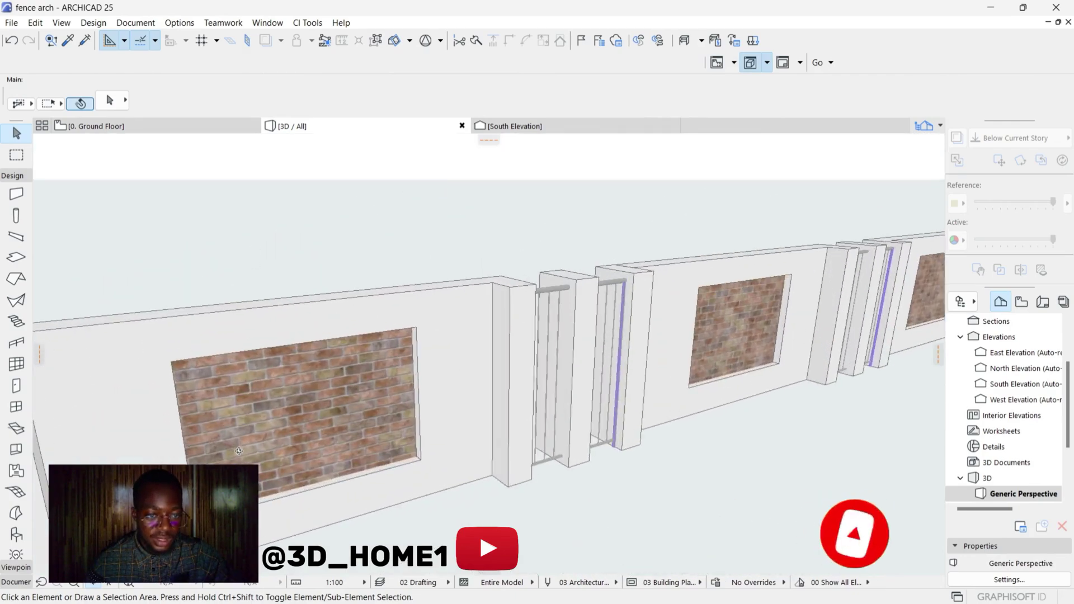
scroll(371, 381, down, 8)
scroll(373, 359, up, 3)
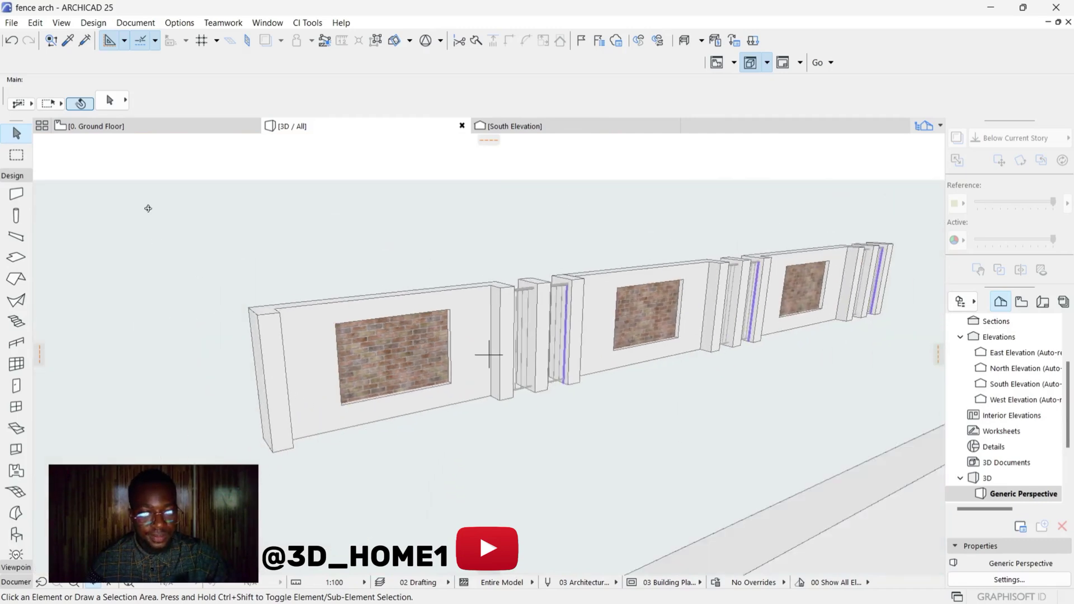
click(128, 128)
scroll(345, 420, up, 5)
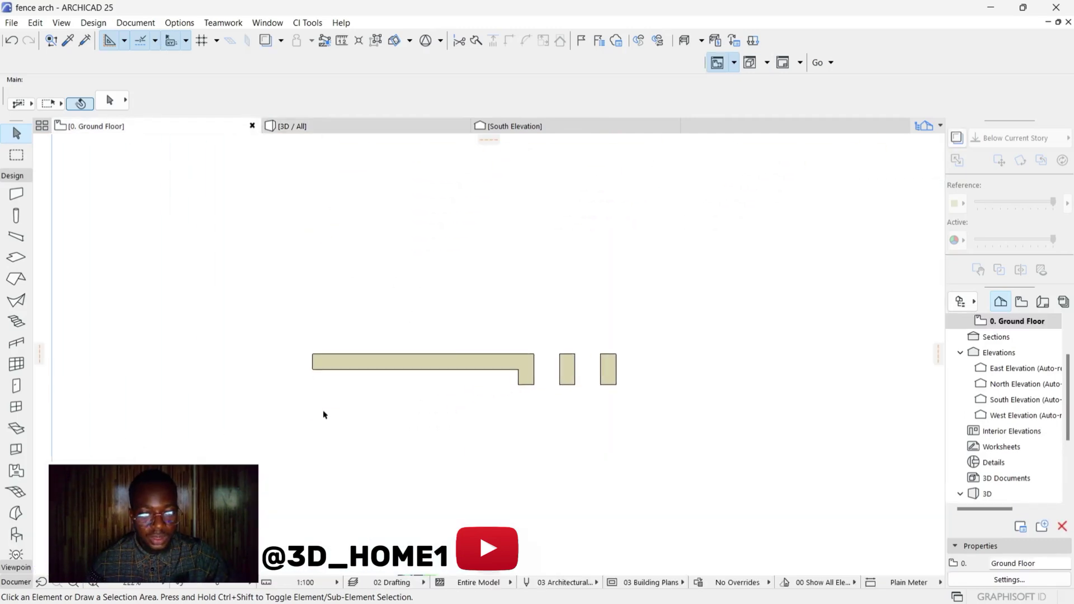
click(335, 125)
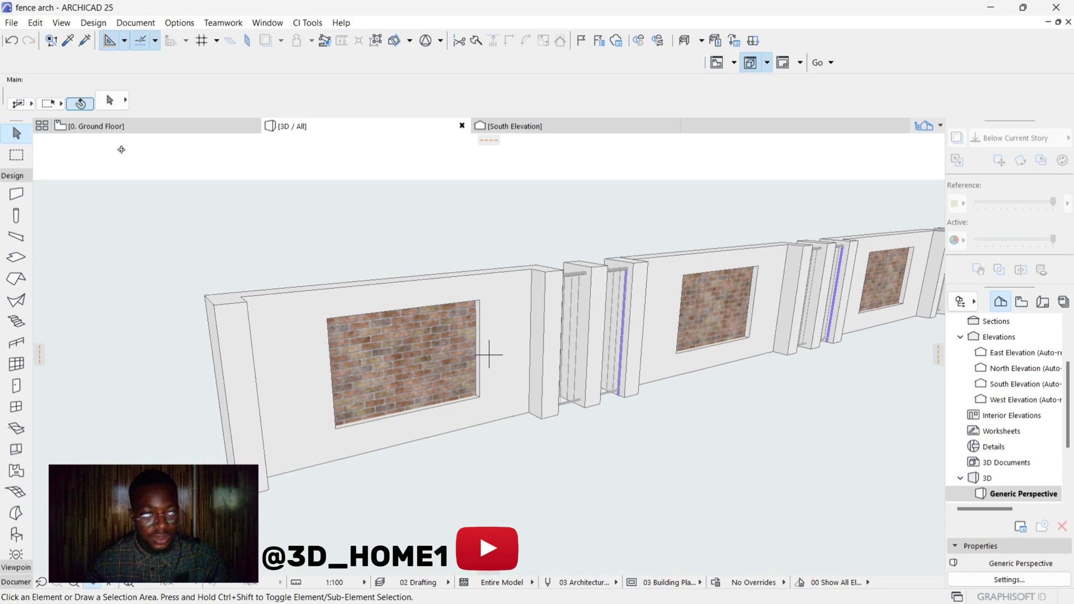
click(68, 128)
scroll(436, 378, up, 5)
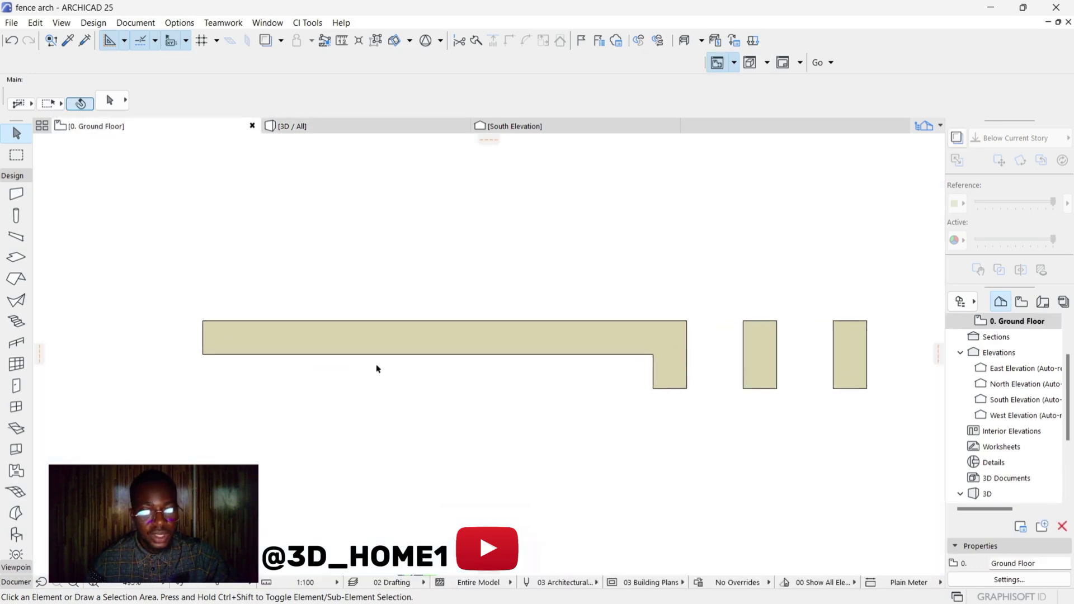
Step: Set the default Rectangular Door Opening 25 to a width of 1500
scroll(377, 368, up, 1)
click(17, 387)
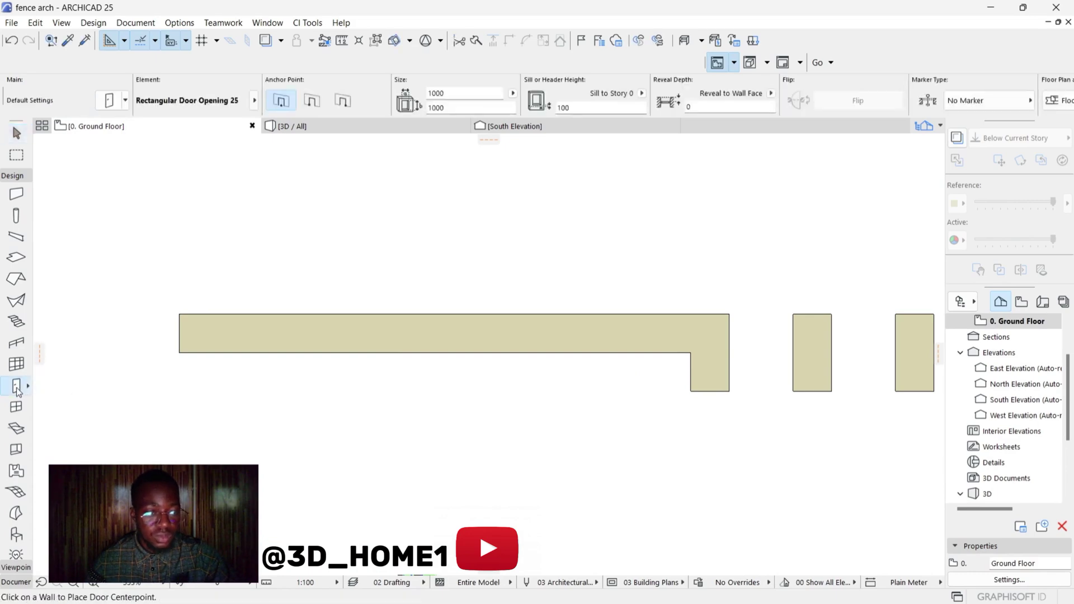
click(109, 100)
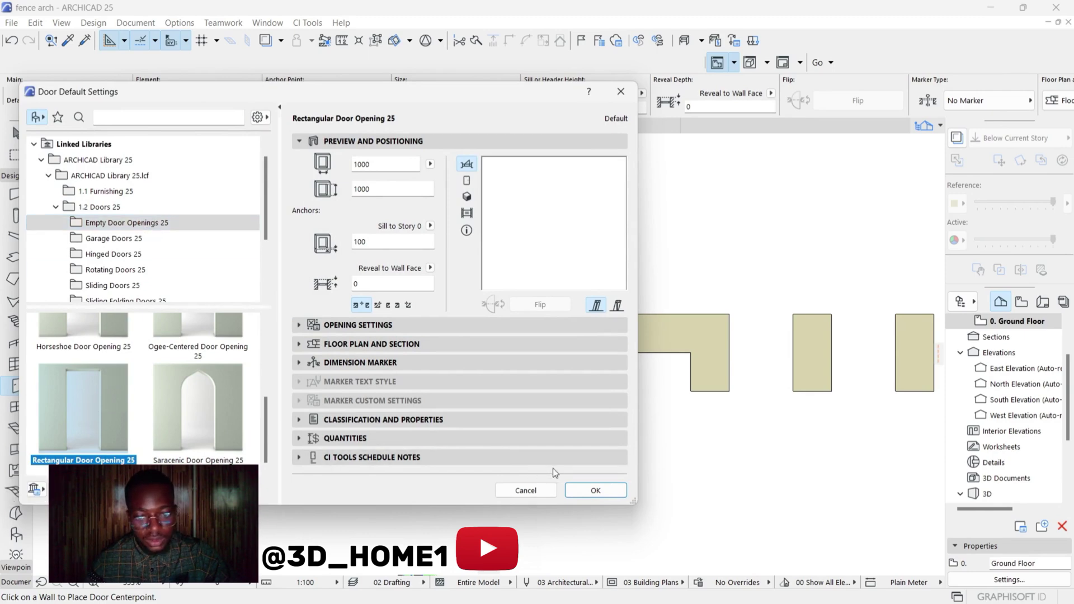
double_click(380, 164)
text(1)
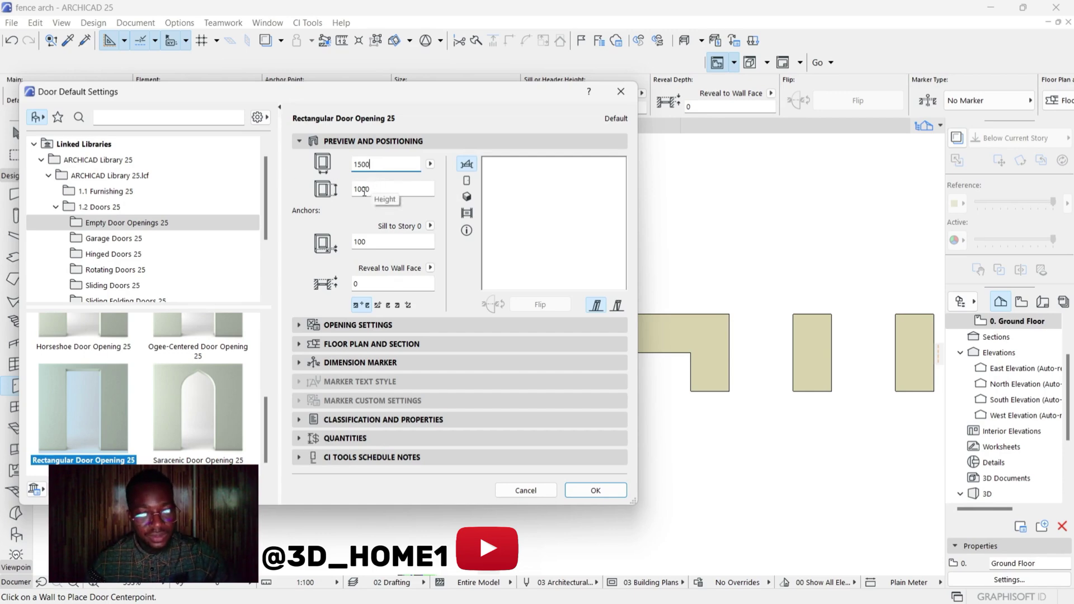
click(595, 490)
Step: Place the 1500 wide door opening near the middle of the new 3000 wall
scroll(473, 365, down, 2)
scroll(456, 360, up, 2)
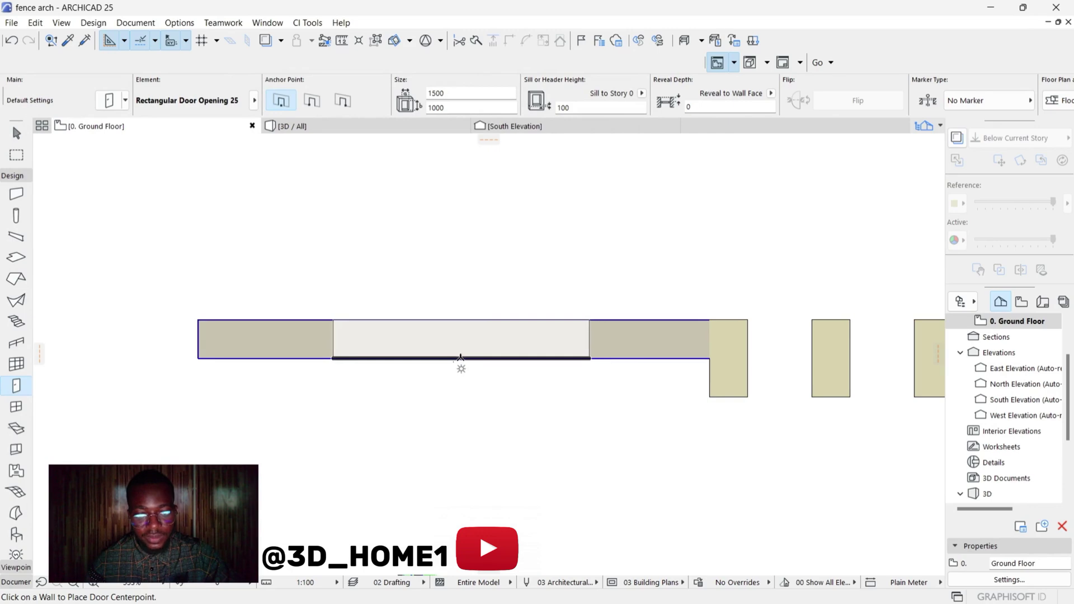
click(454, 360)
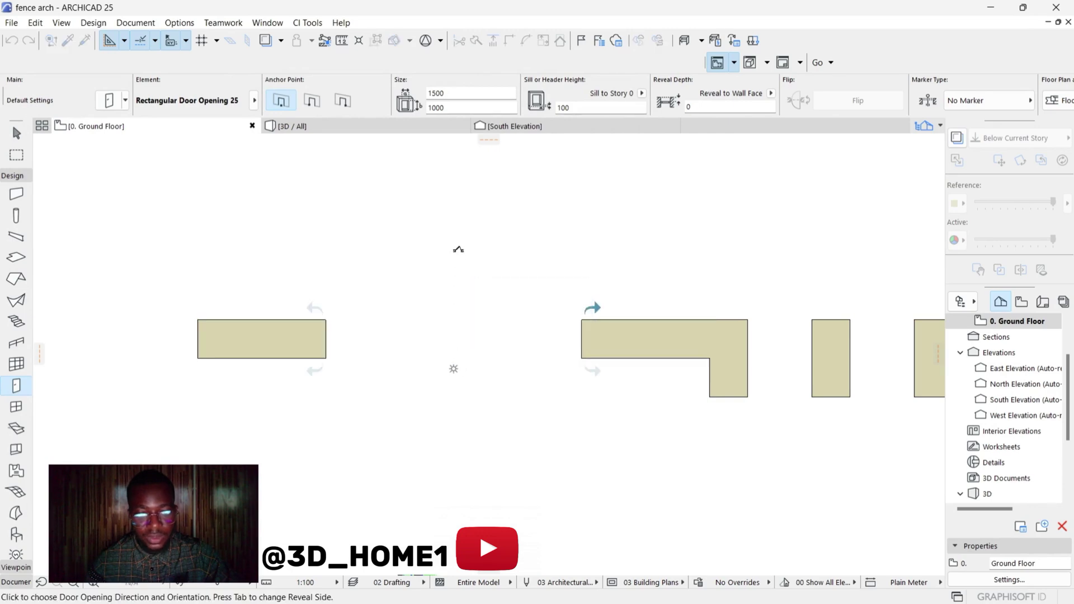
click(457, 245)
key(shift)
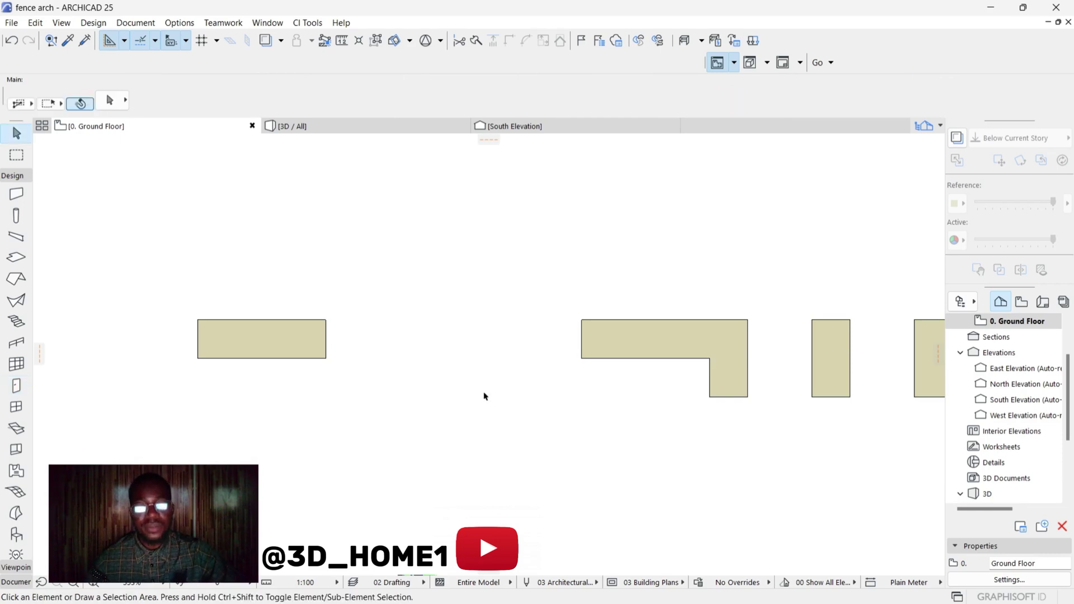
Step: Copy the pillar at the wall's right end to its left end, flush with the outer corner
scroll(485, 397, down, 3)
click(636, 391)
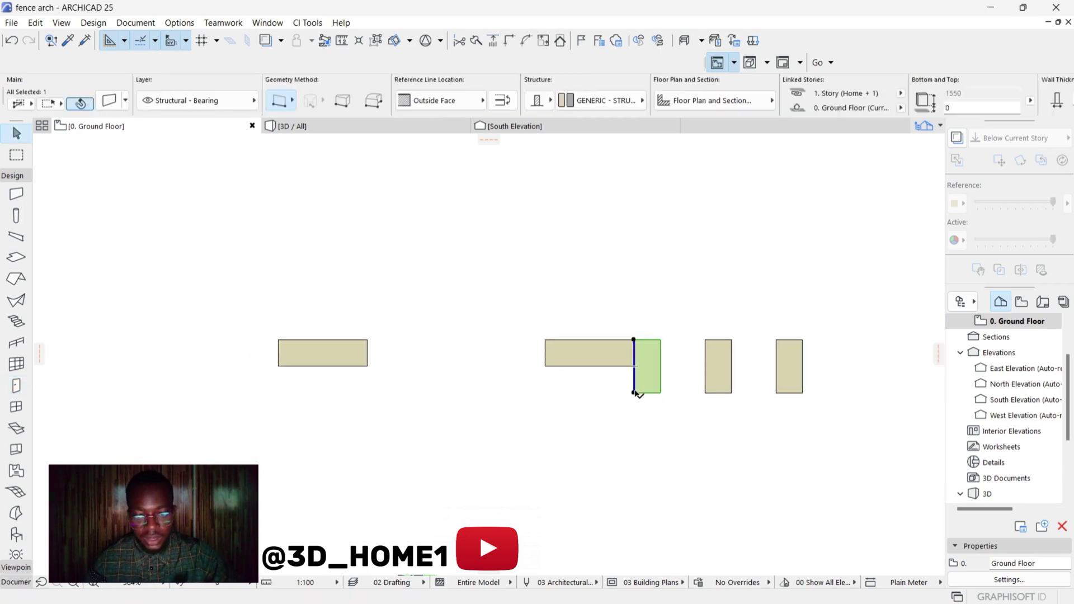
click(634, 393)
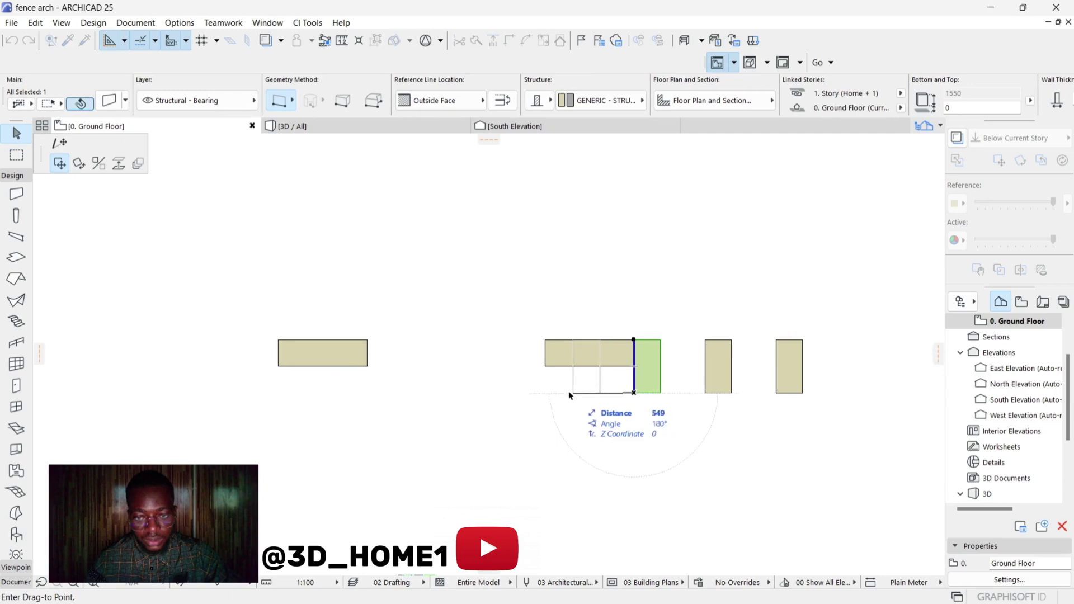
click(279, 393)
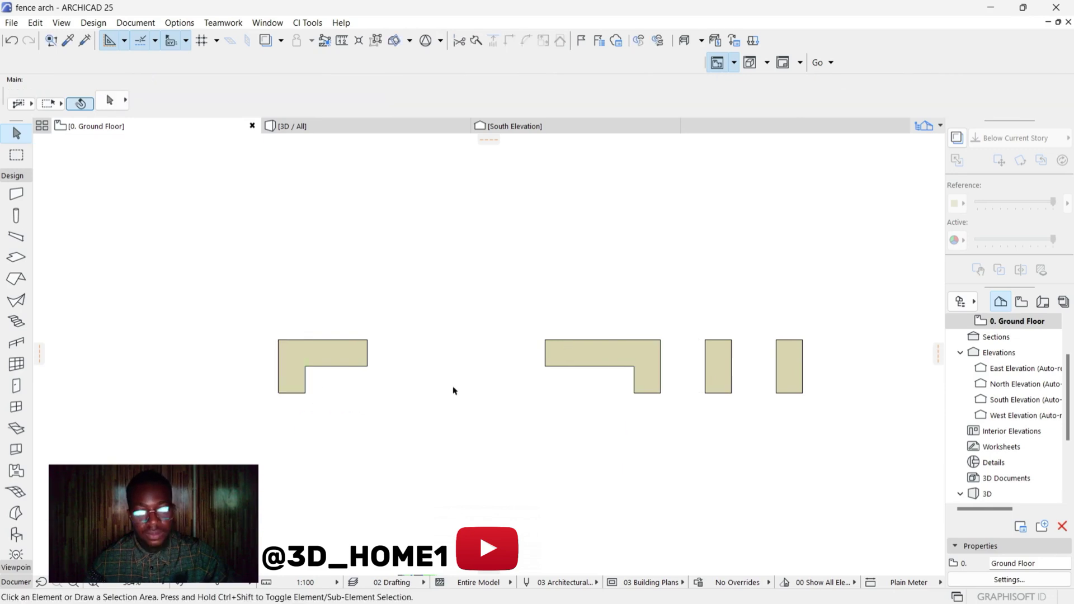
Step: Move the door opening about 89 to the right along the wall, centring it between the two end pillars
click(371, 361)
click(544, 363)
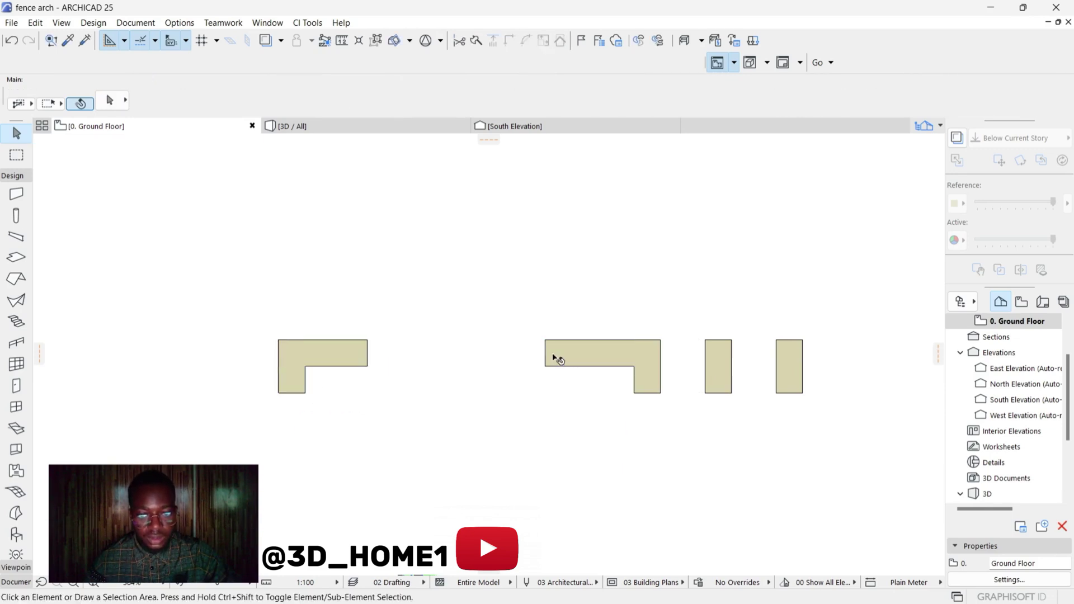
click(483, 355)
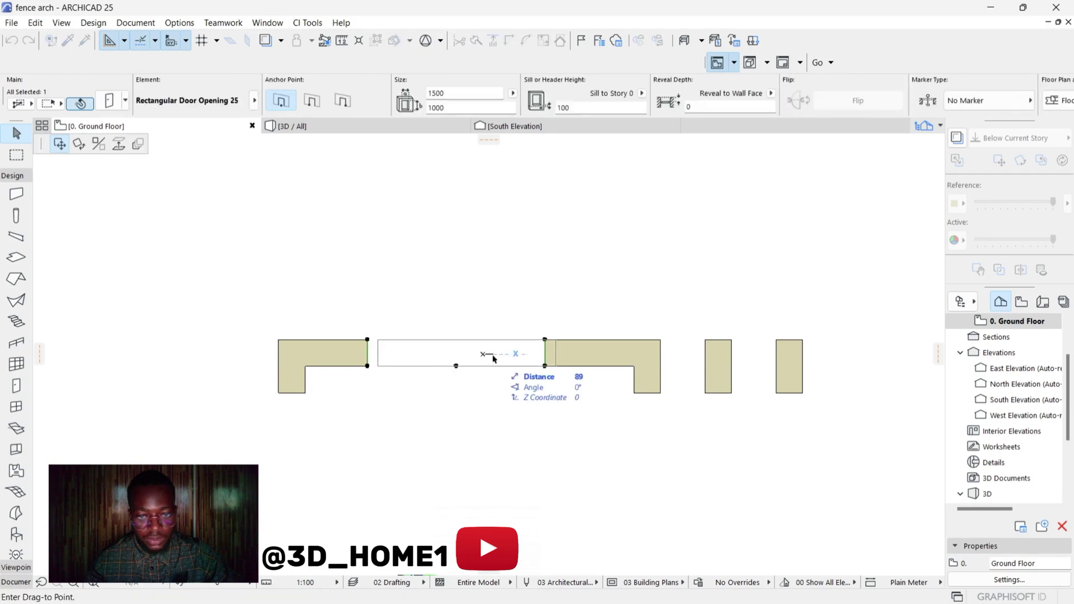
click(493, 359)
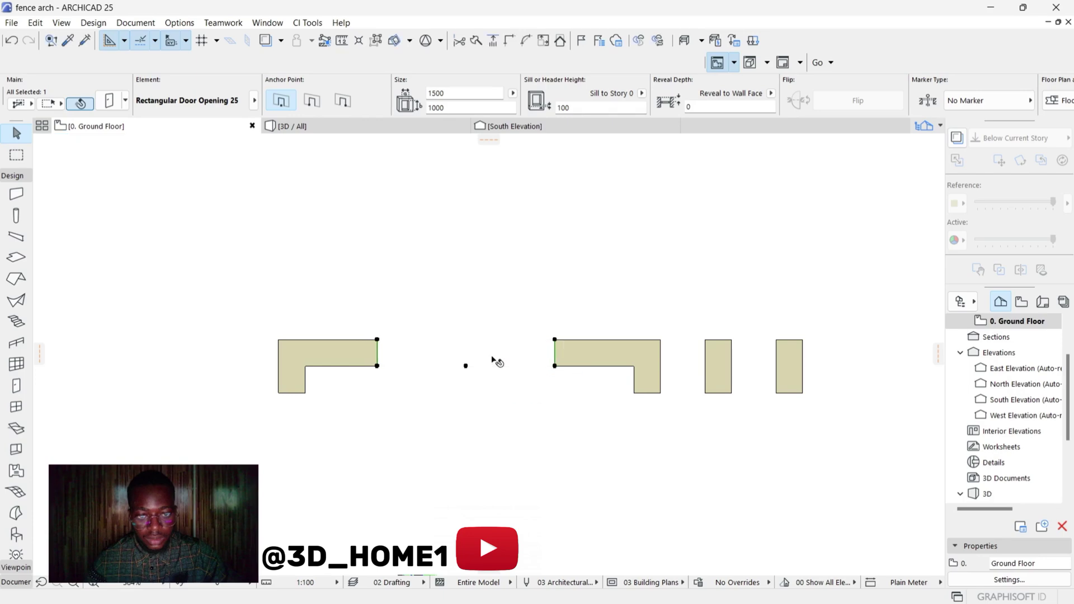
click(491, 412)
Step: Inspect the new wall's opening and pillars in 3D and compare them with the existing fence behind
scroll(482, 425, down, 2)
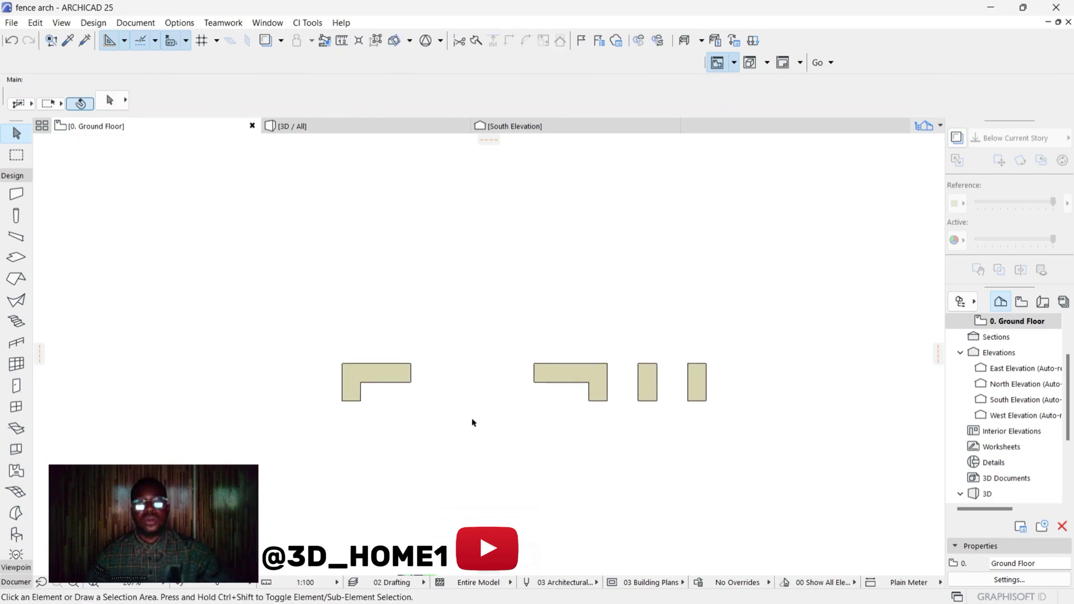
scroll(473, 386, up, 2)
click(353, 126)
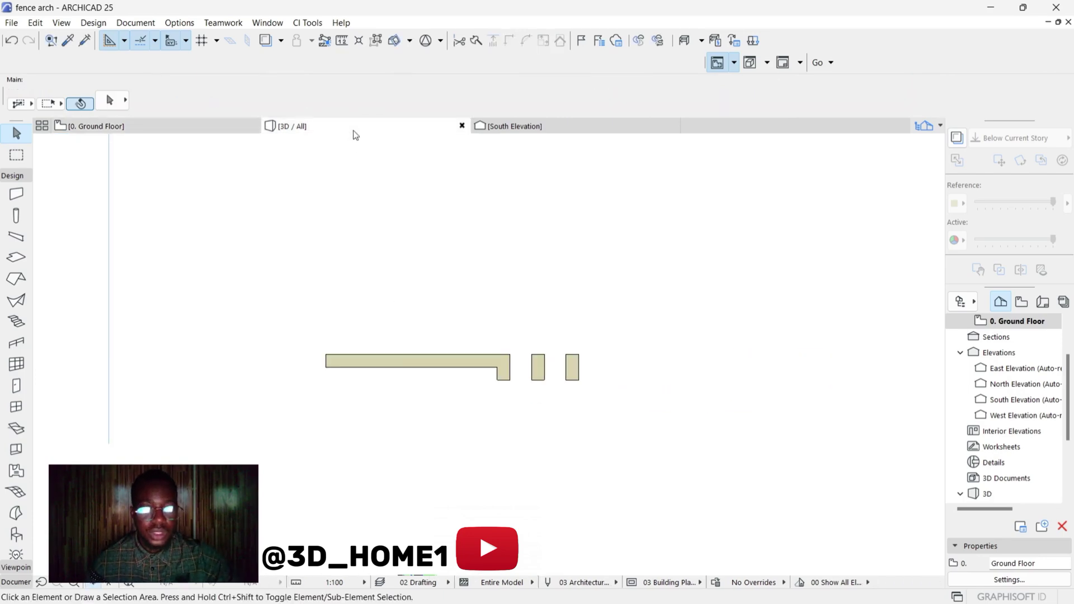
scroll(497, 286, down, 3)
shift+middle_drag(497, 285, 650, 385)
shift+middle_drag(539, 417, 535, 411)
scroll(532, 392, up, 3)
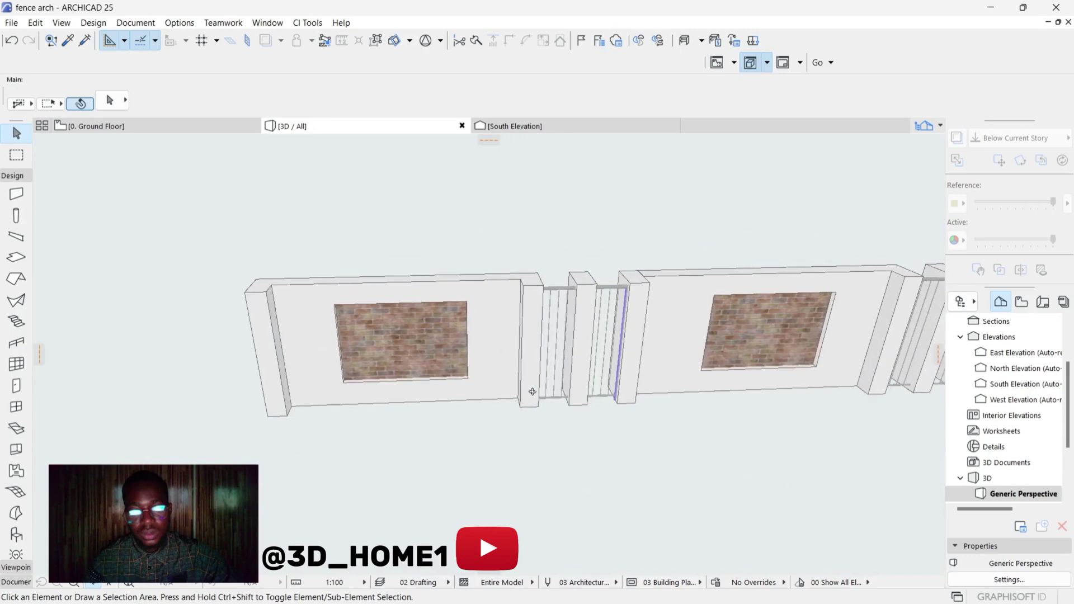
scroll(534, 286, down, 4)
scroll(537, 464, up, 2)
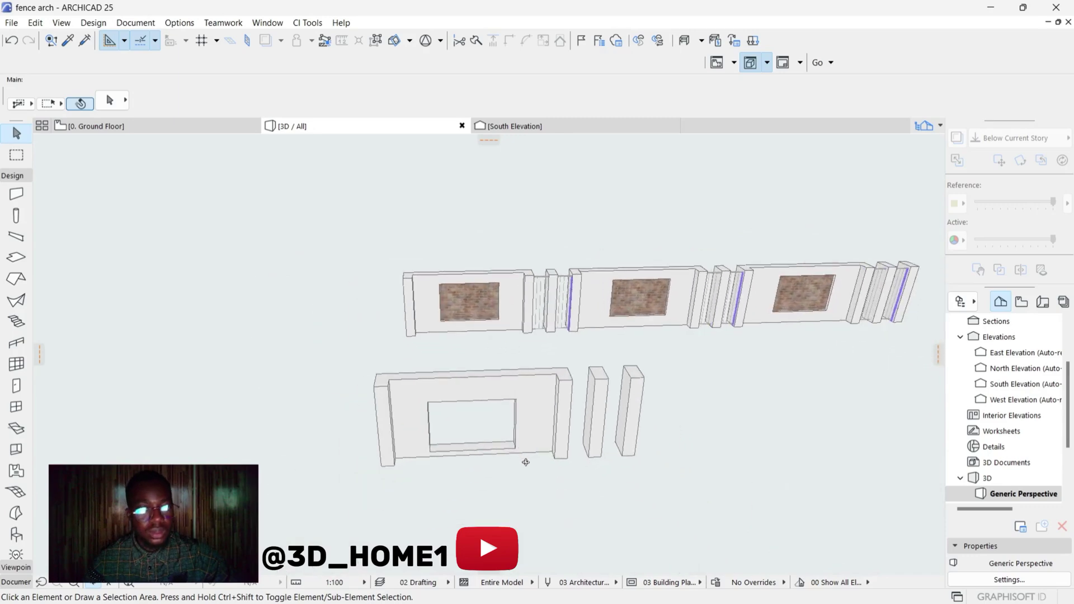
scroll(542, 469, up, 1)
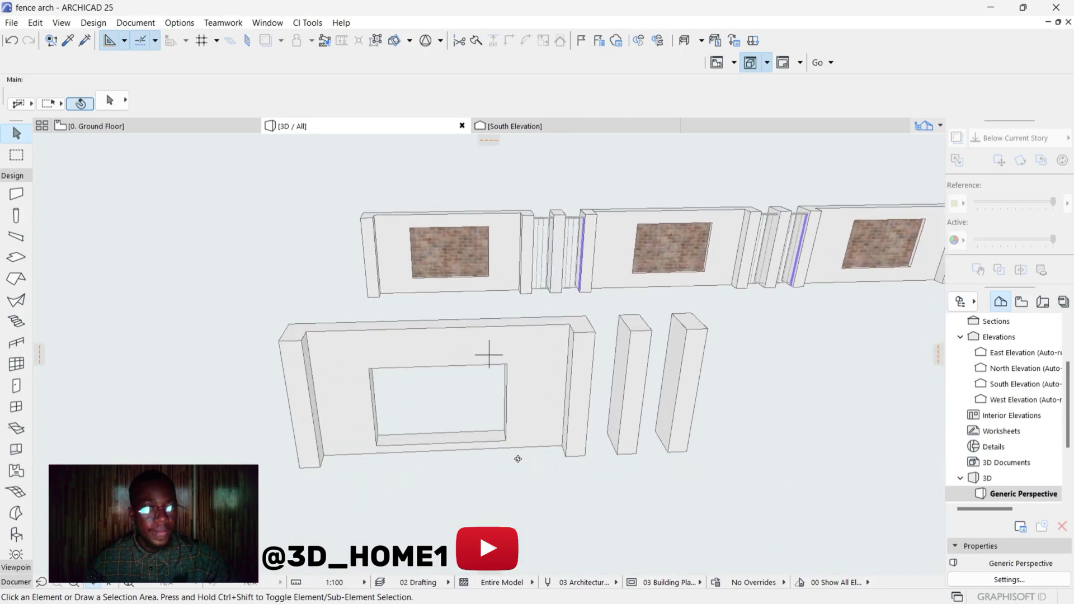
scroll(517, 458, up, 2)
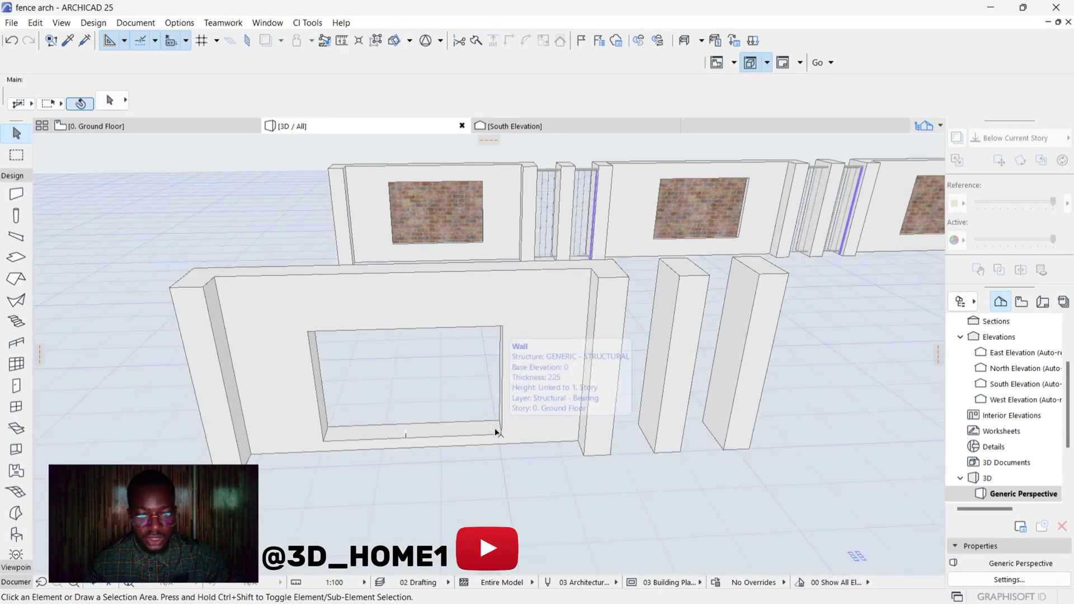
click(497, 433)
click(480, 355)
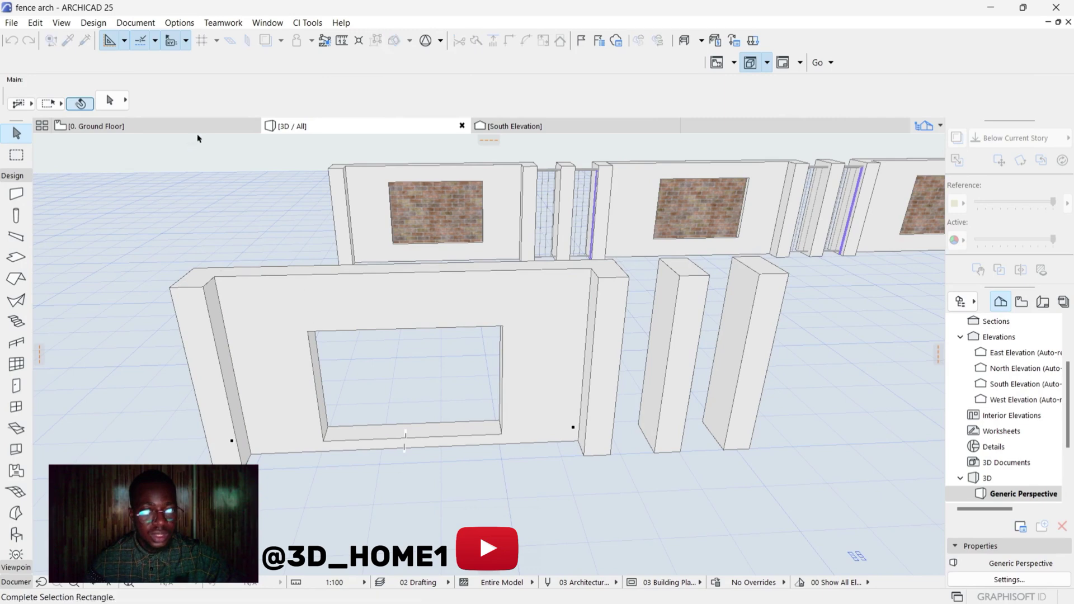
Step: Raise the sill height of the door opening in the new wall and check its position in 3D
click(216, 127)
click(439, 364)
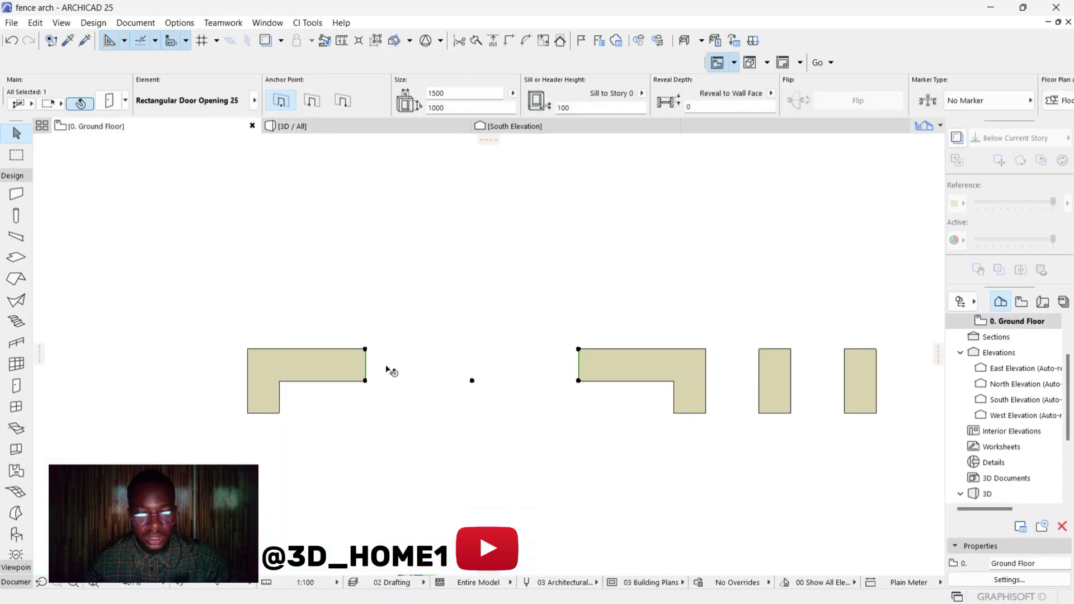
click(571, 108)
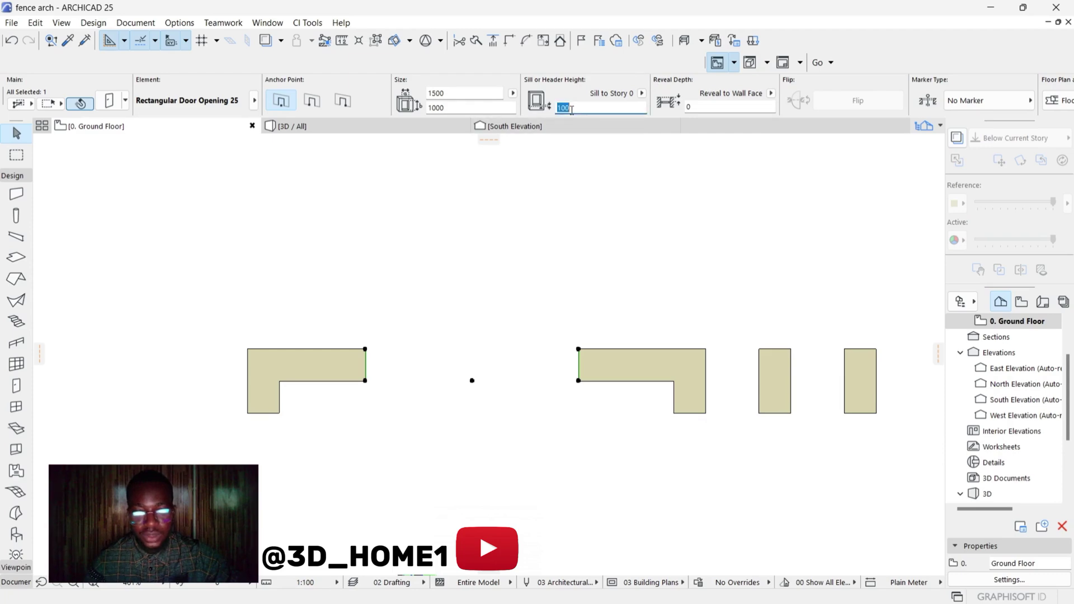
click(575, 197)
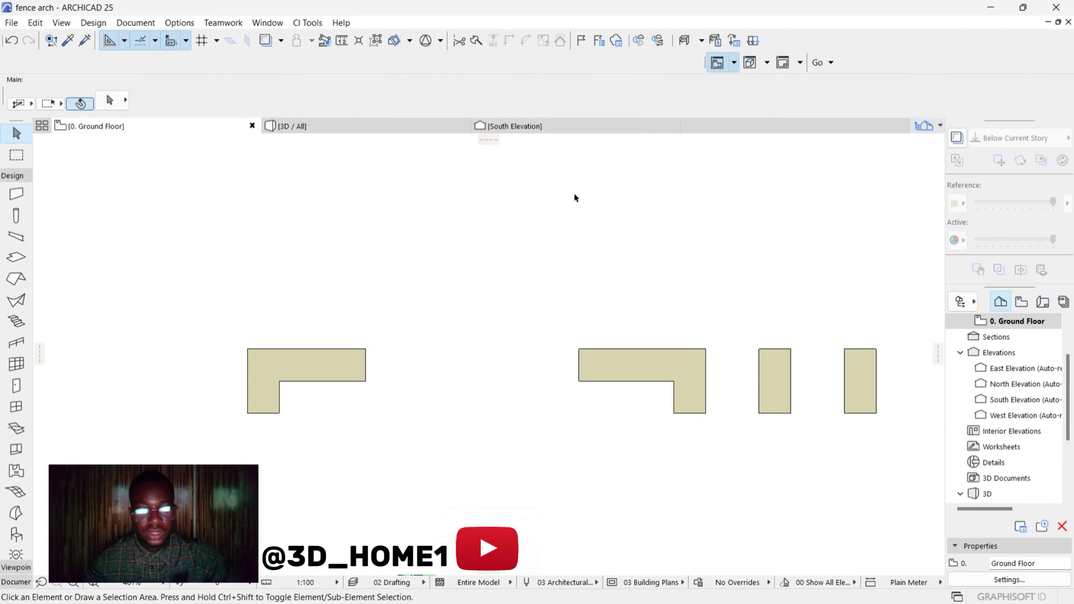
click(327, 129)
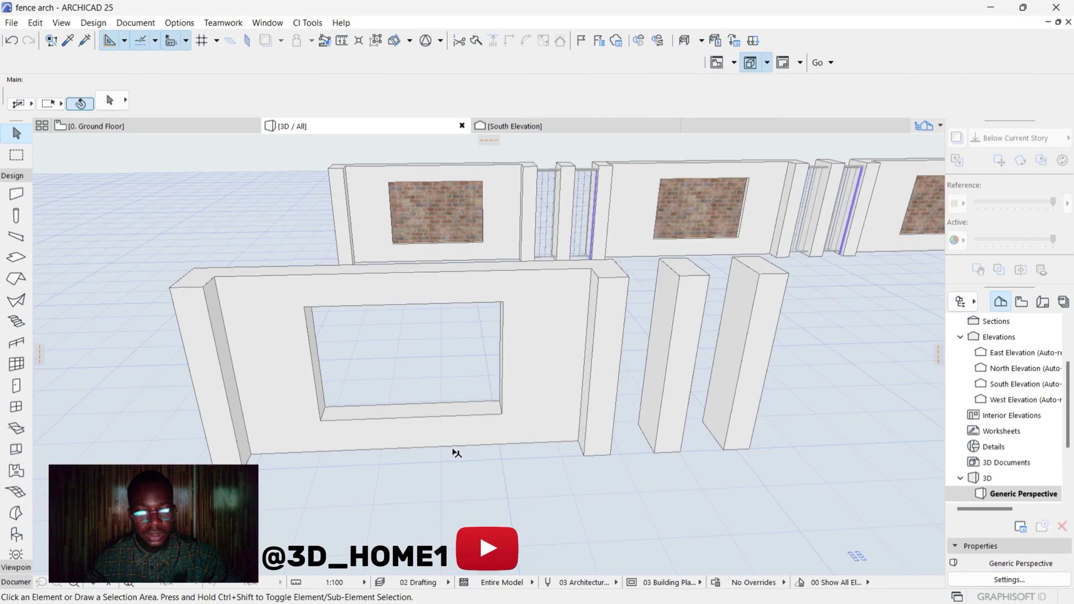
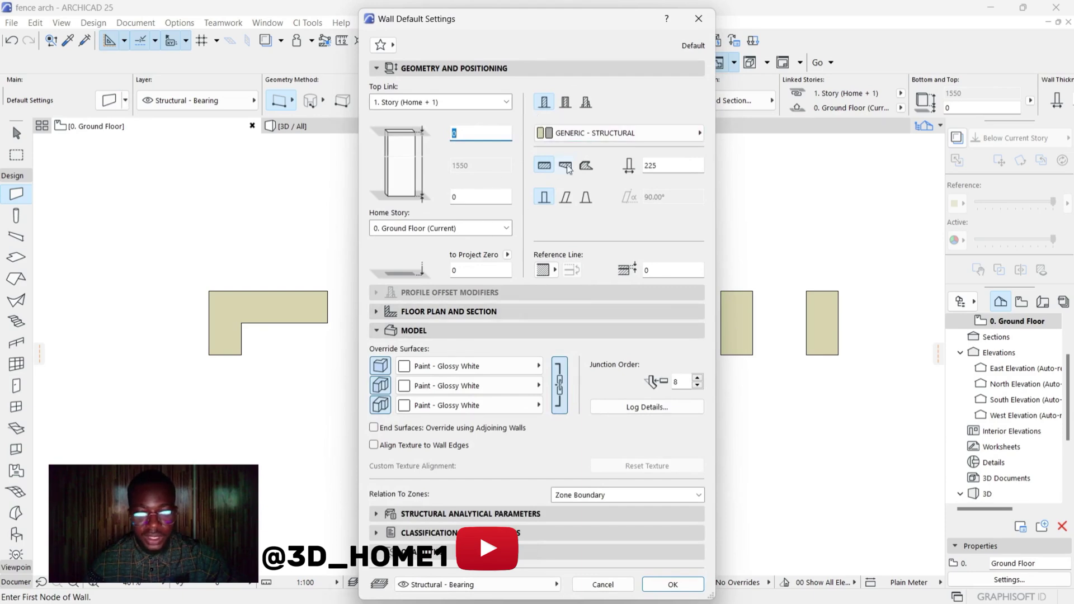
Step: Set the wall defaults to a thickness of 150 with Brick - Aged Natural on all surfaces
double_click(670, 163)
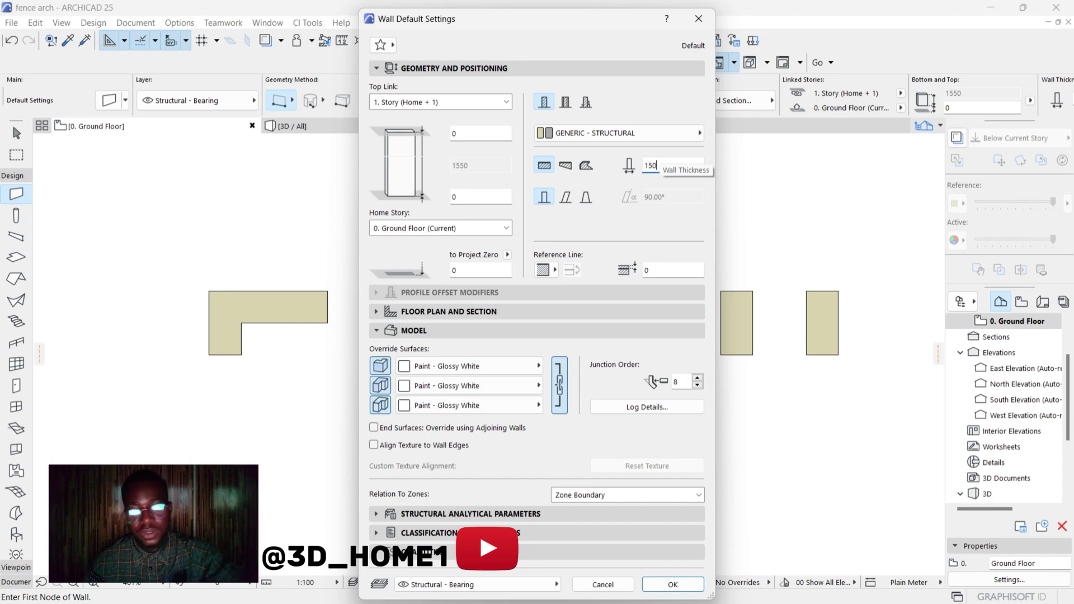
click(447, 366)
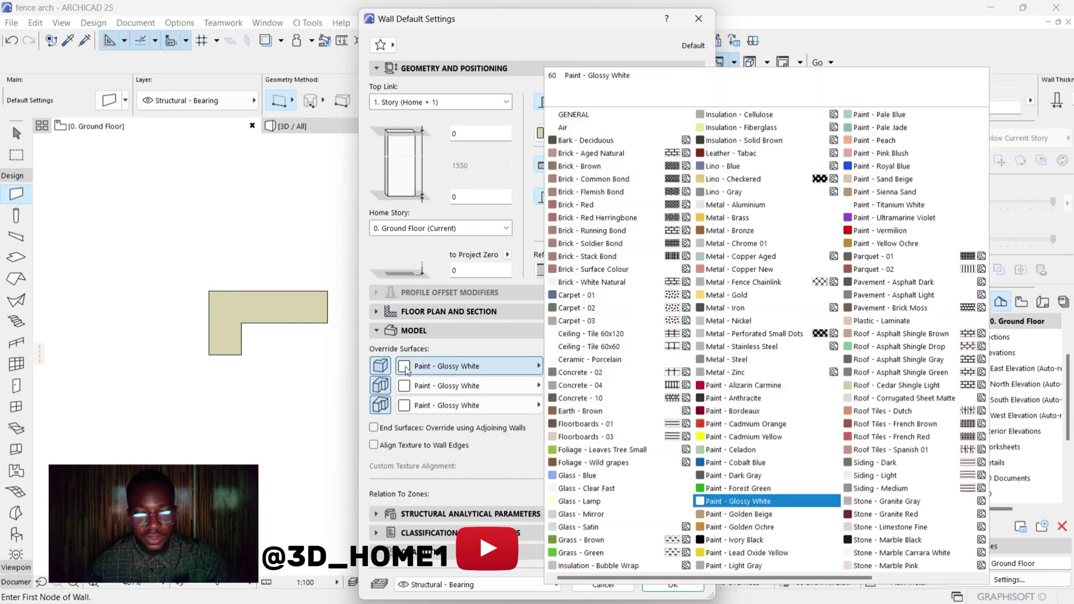
click(604, 154)
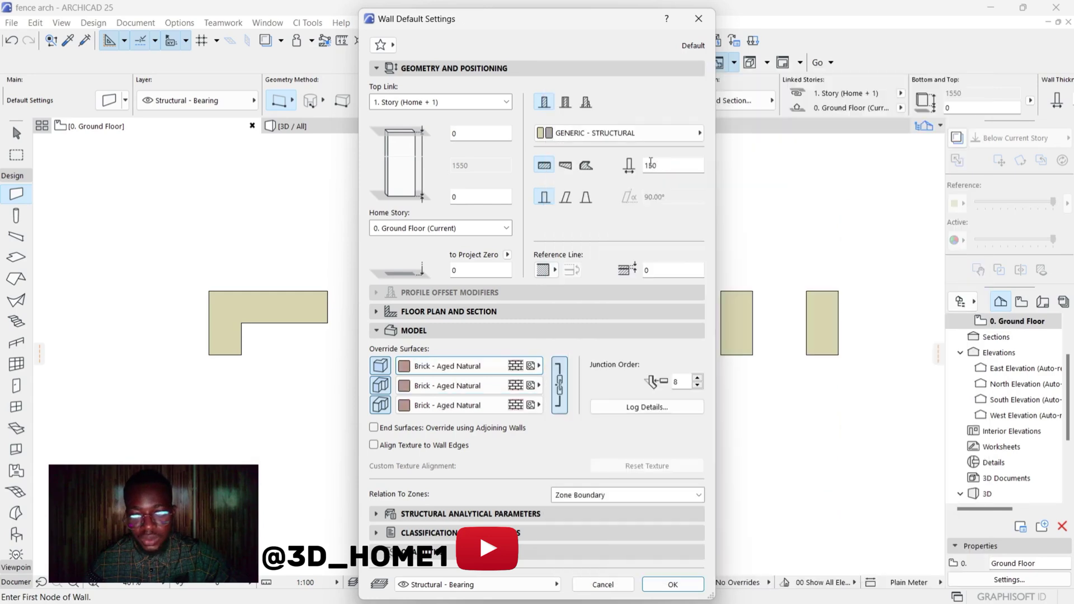
click(671, 585)
Step: Draw the brick wall across the opening along the outer face, from its right jamb corner to its left
scroll(328, 299, up, 2)
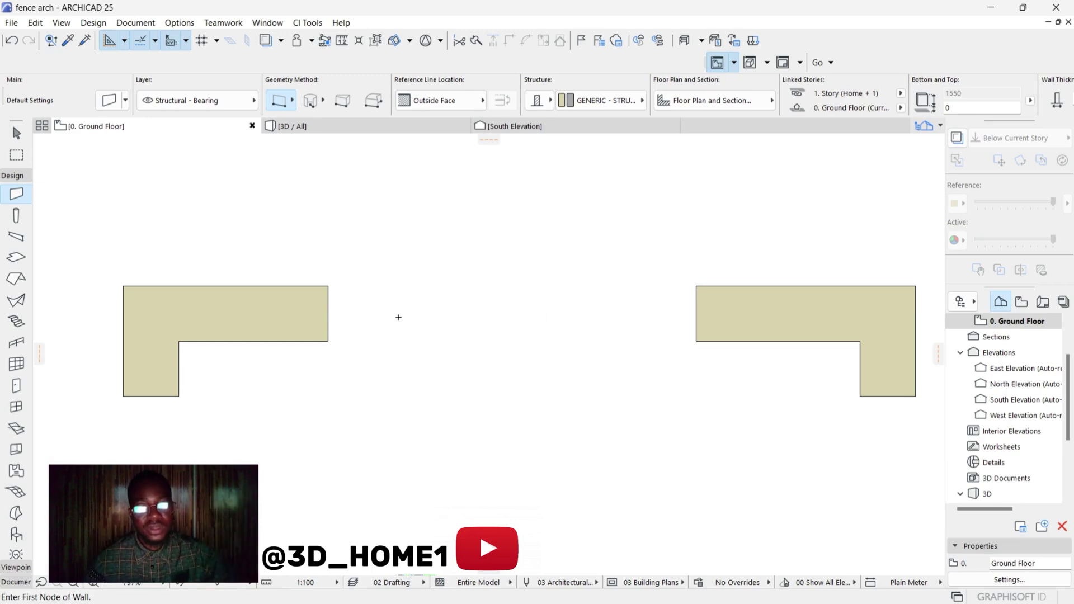
click(330, 286)
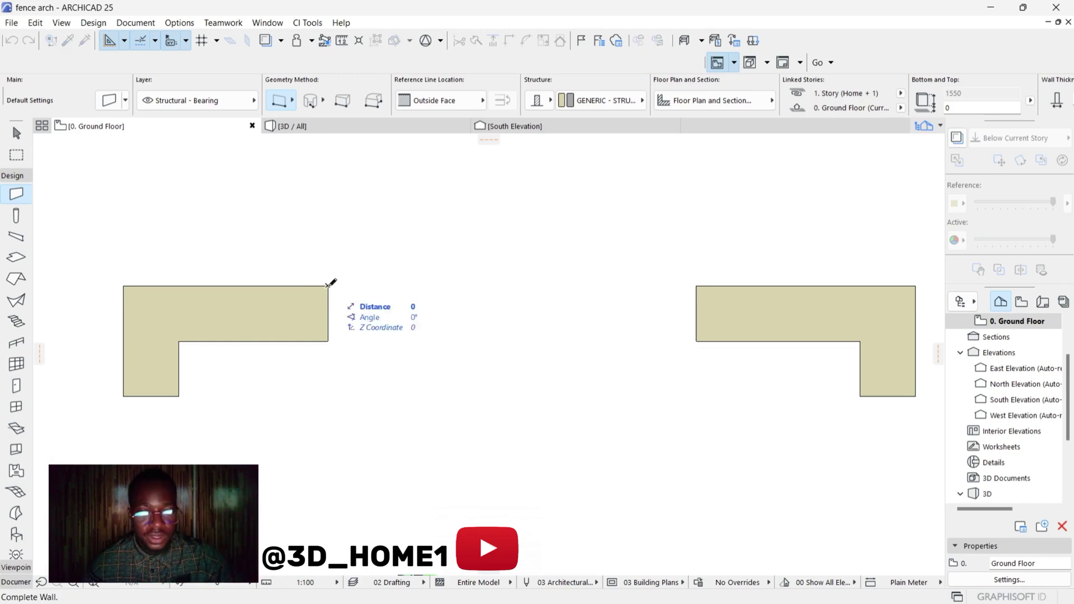
key(Escape)
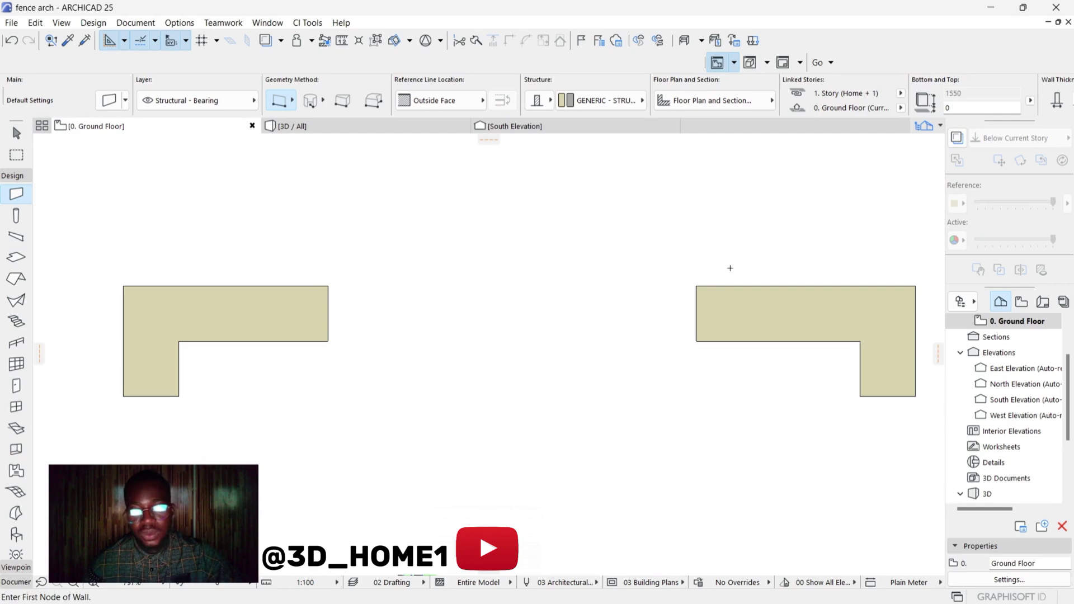
click(696, 286)
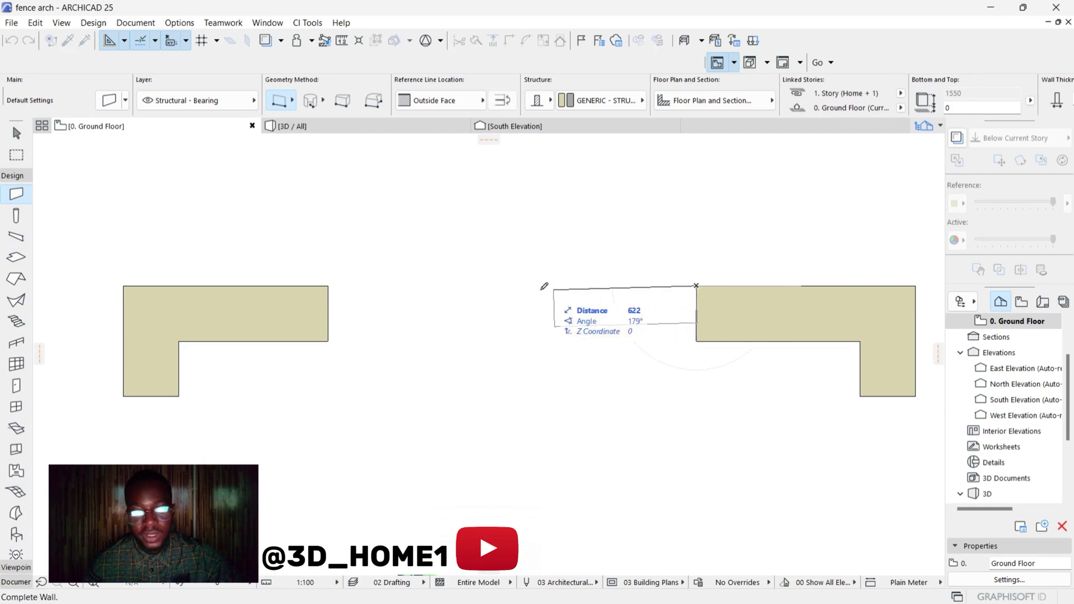
click(329, 286)
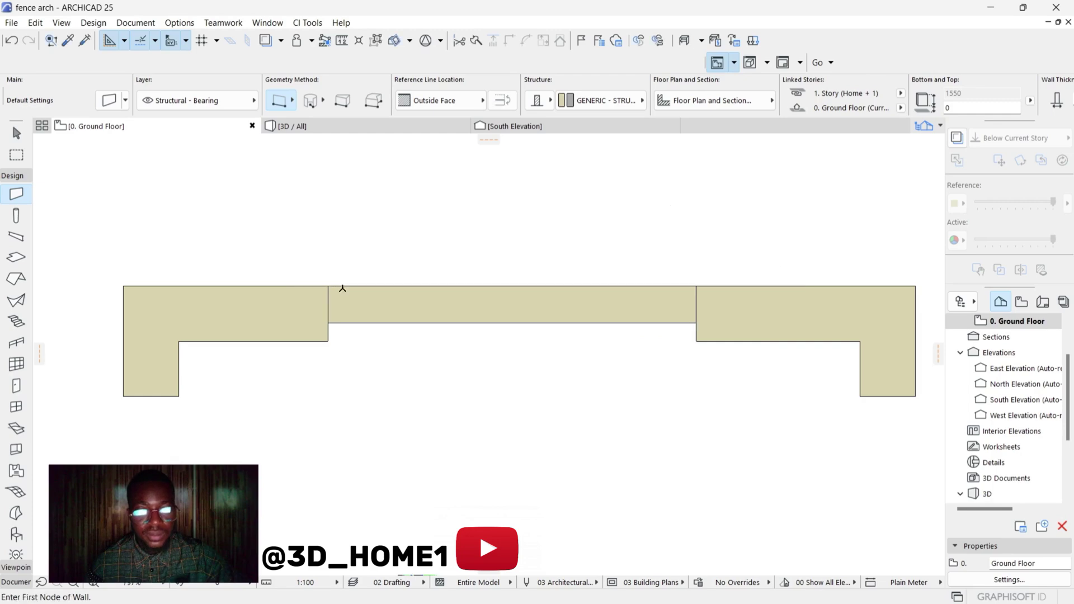
Step: Lower the top of the brick infill wall in 3D to the upper edge of the opening
key(shift+F1)
click(302, 127)
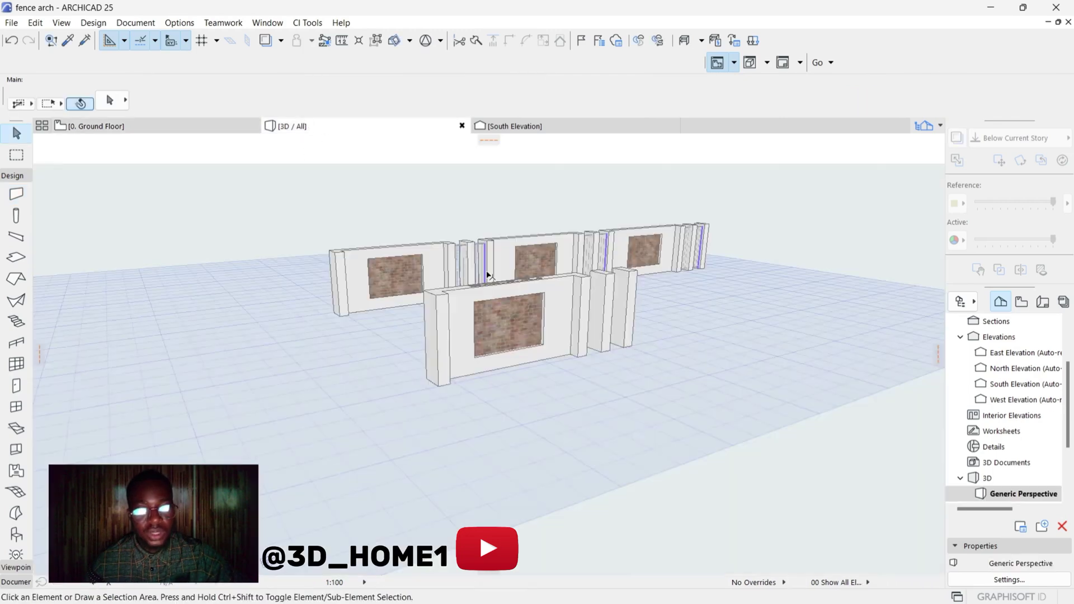
scroll(519, 343, up, 6)
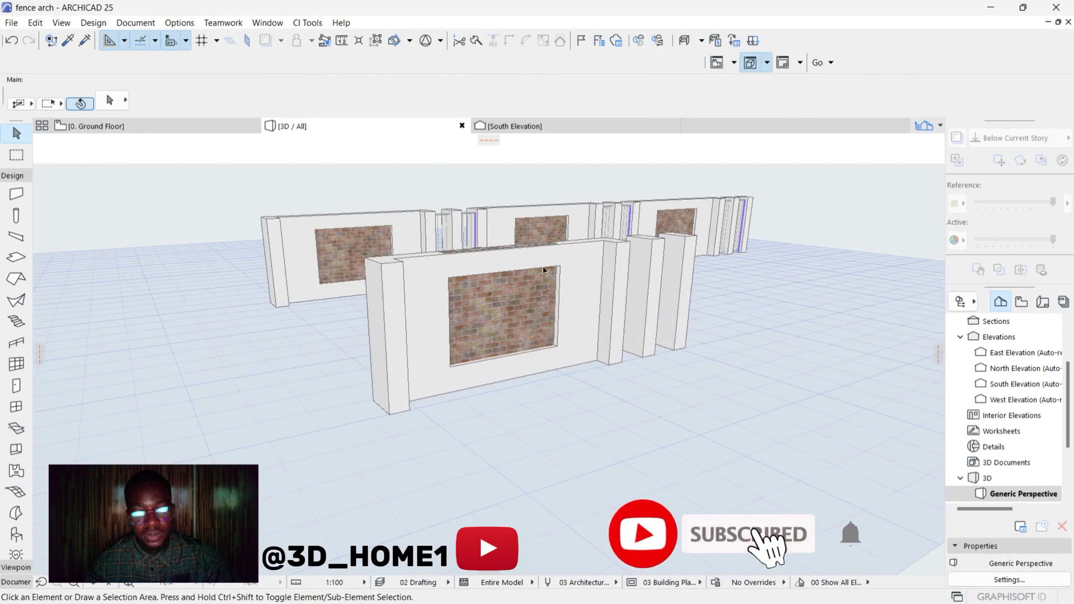
shift+middle_drag(548, 235, 558, 338)
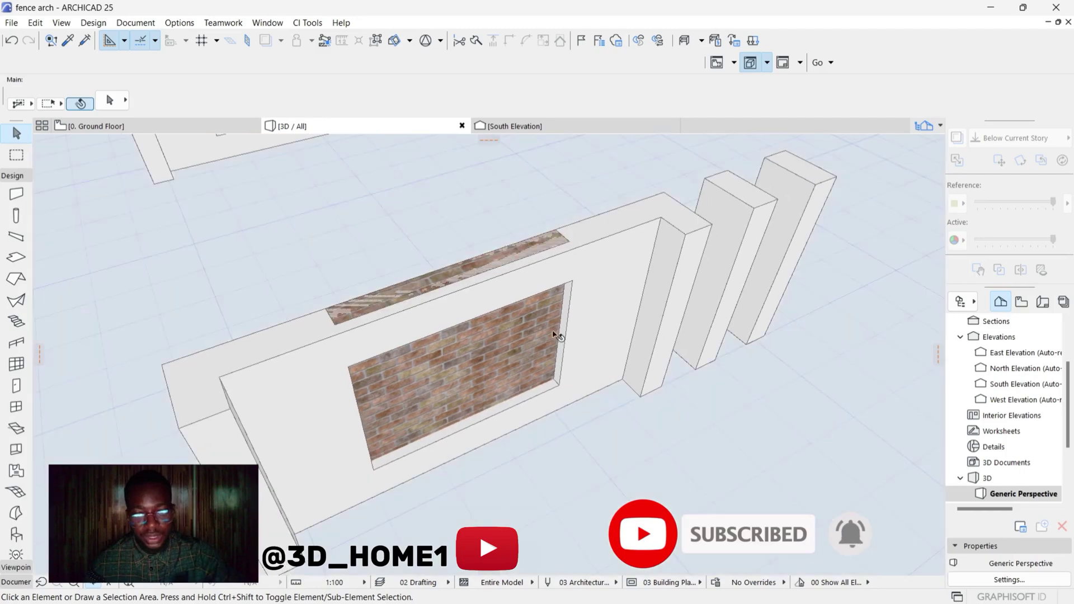
click(563, 286)
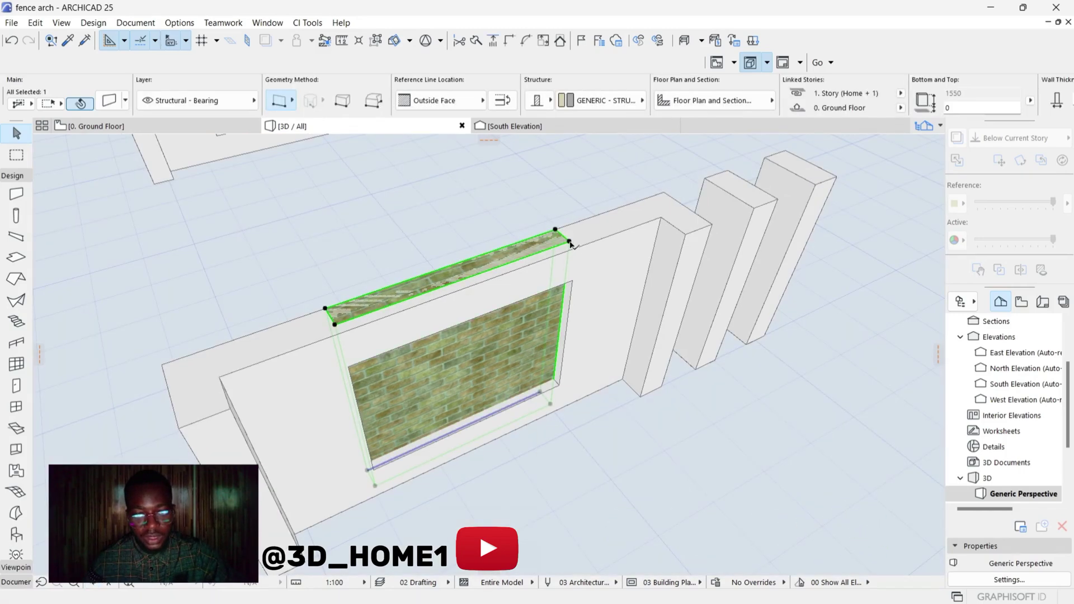
click(570, 242)
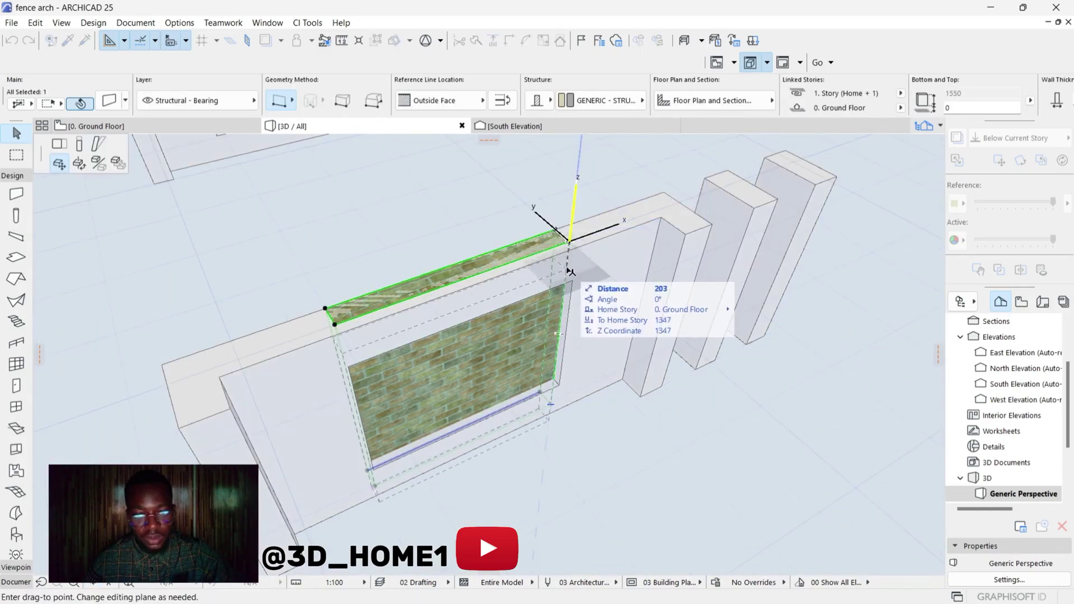
click(80, 145)
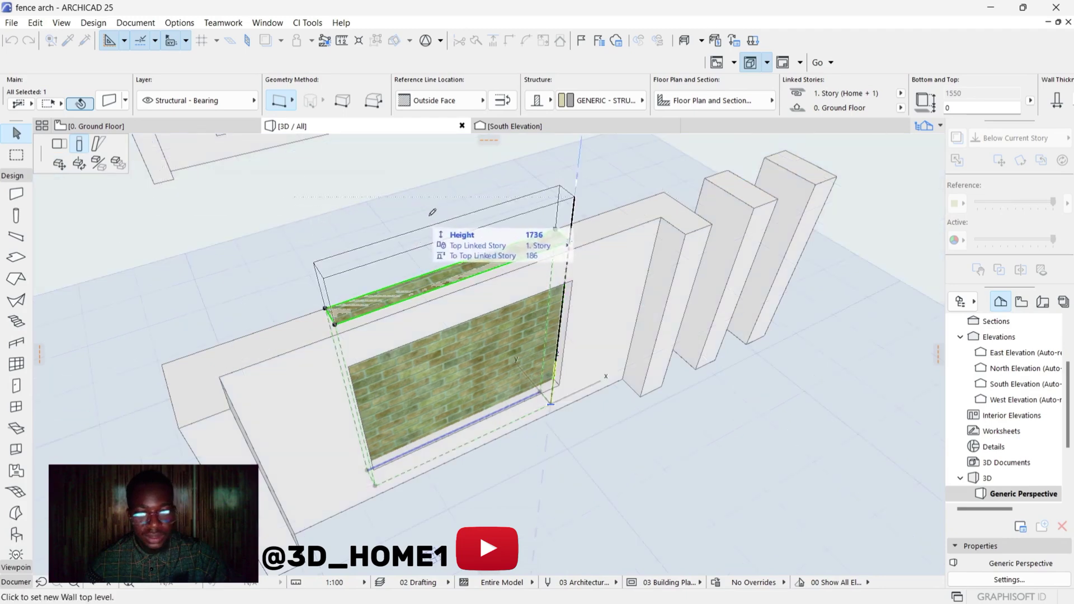
key(Escape)
key(Escape)
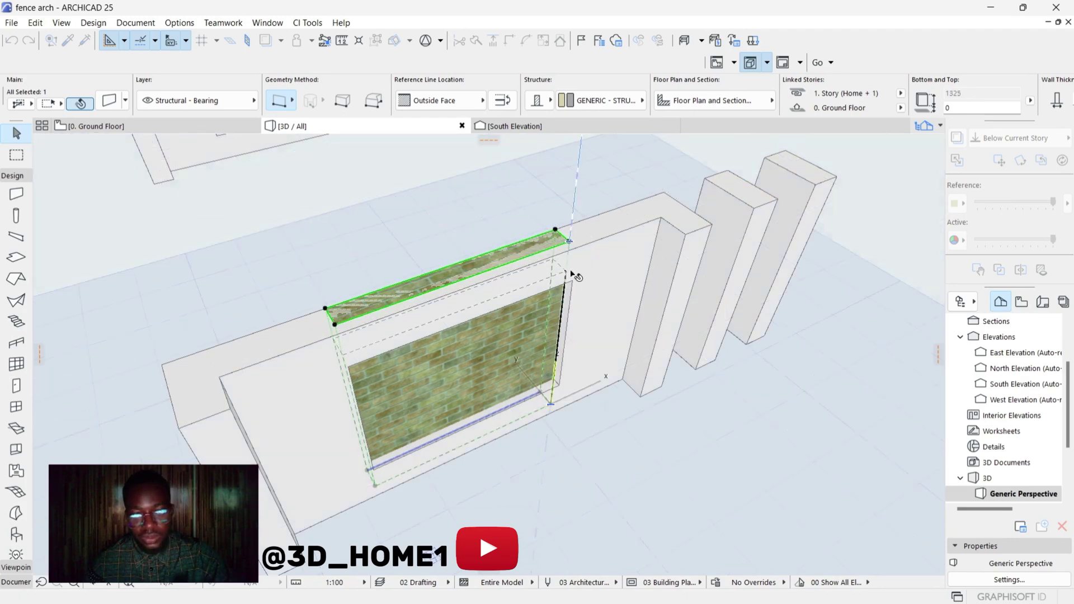
Step: Pick the metal railing favourite with vertical balusters, matching the railings between the reference fence's pillars
shift+middle_drag(528, 227, 499, 231)
scroll(502, 229, up, 6)
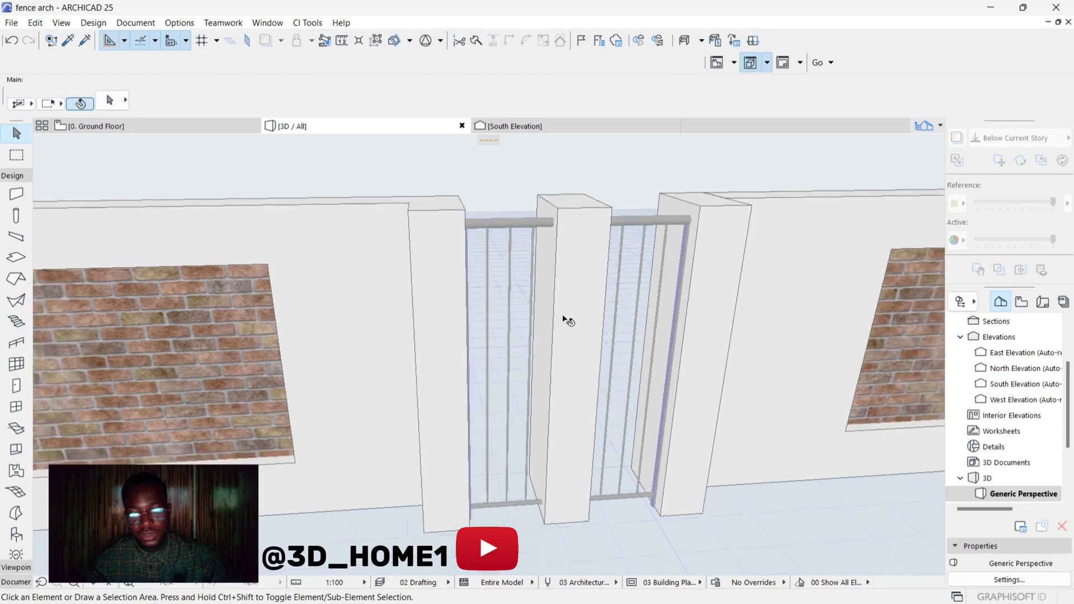
scroll(511, 220, up, 5)
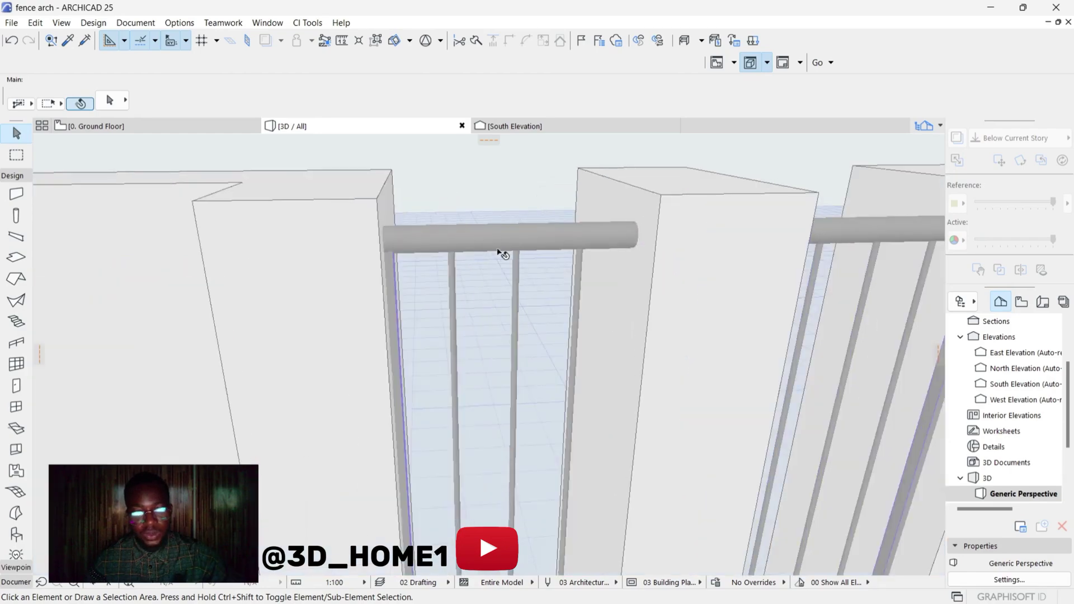
scroll(498, 240, down, 10)
scroll(647, 455, down, 4)
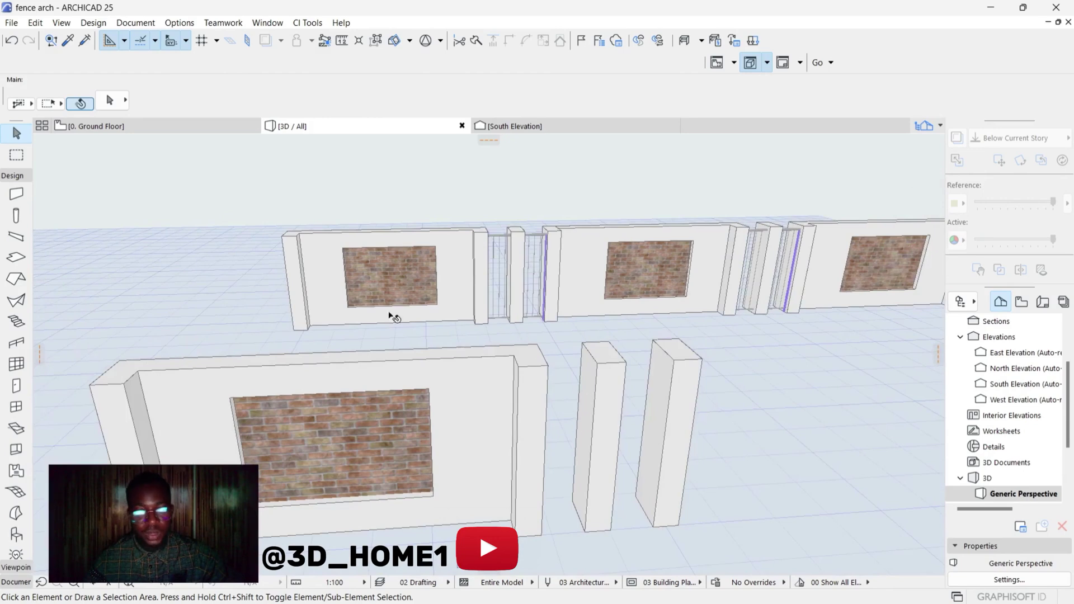
click(78, 127)
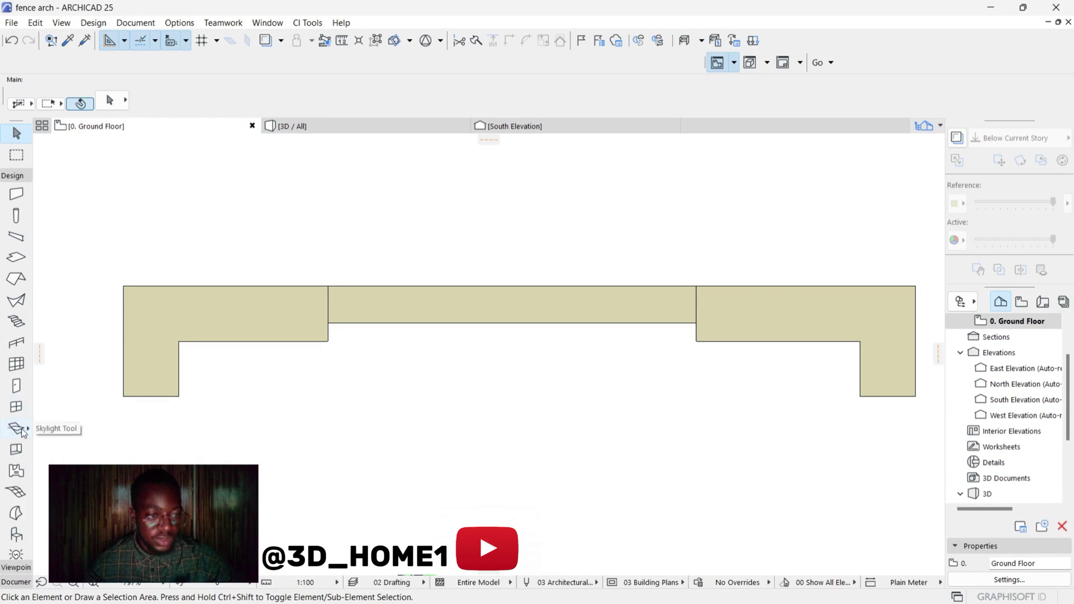
click(28, 346)
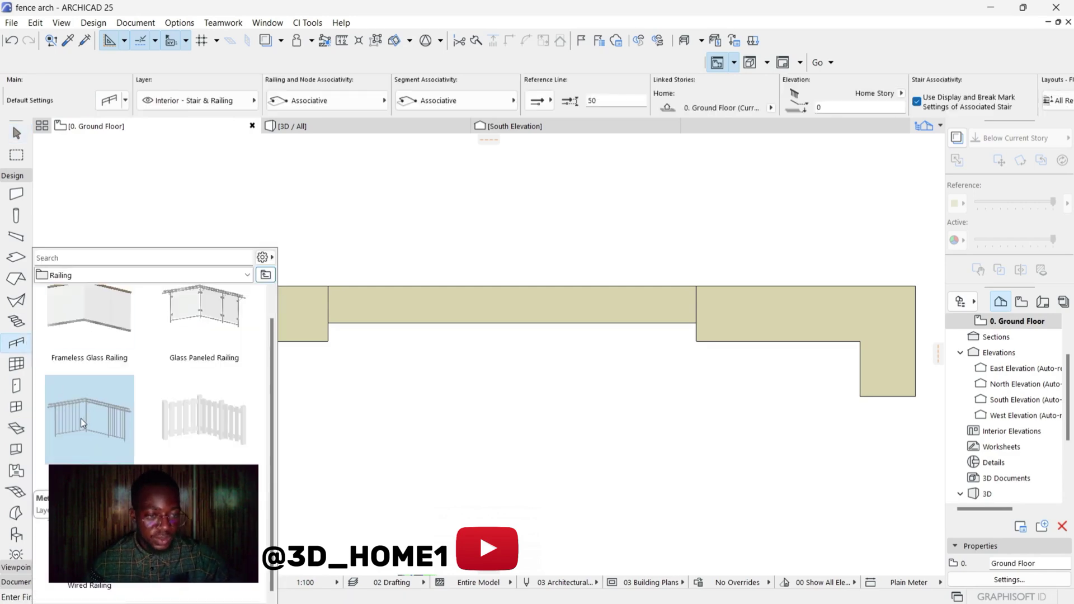
double_click(82, 418)
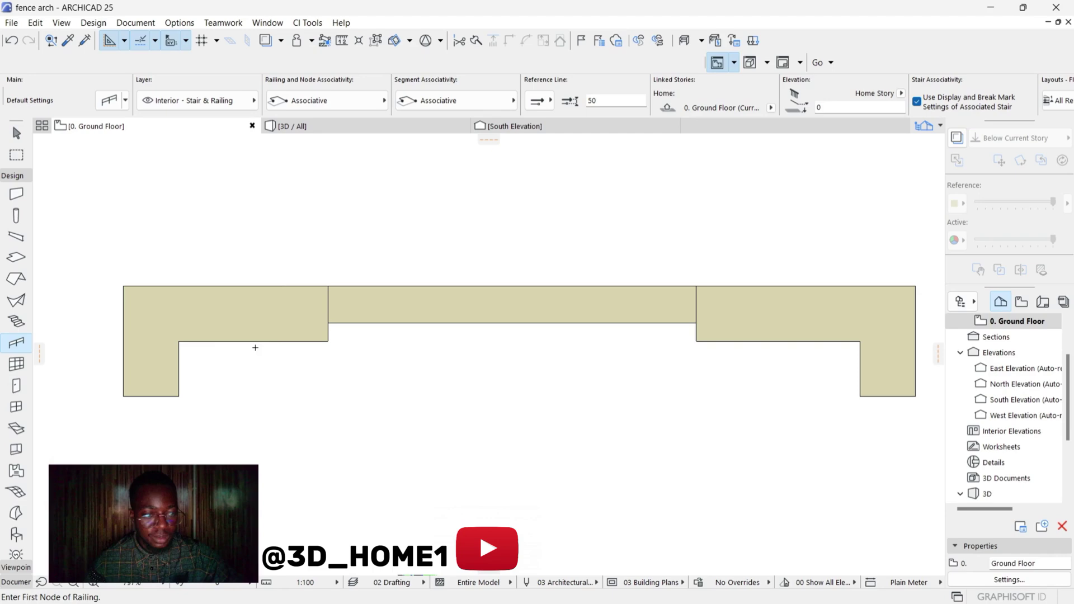
Step: Remove the Rail 25 handrail at height 900 from the railing's default segment settings
click(109, 100)
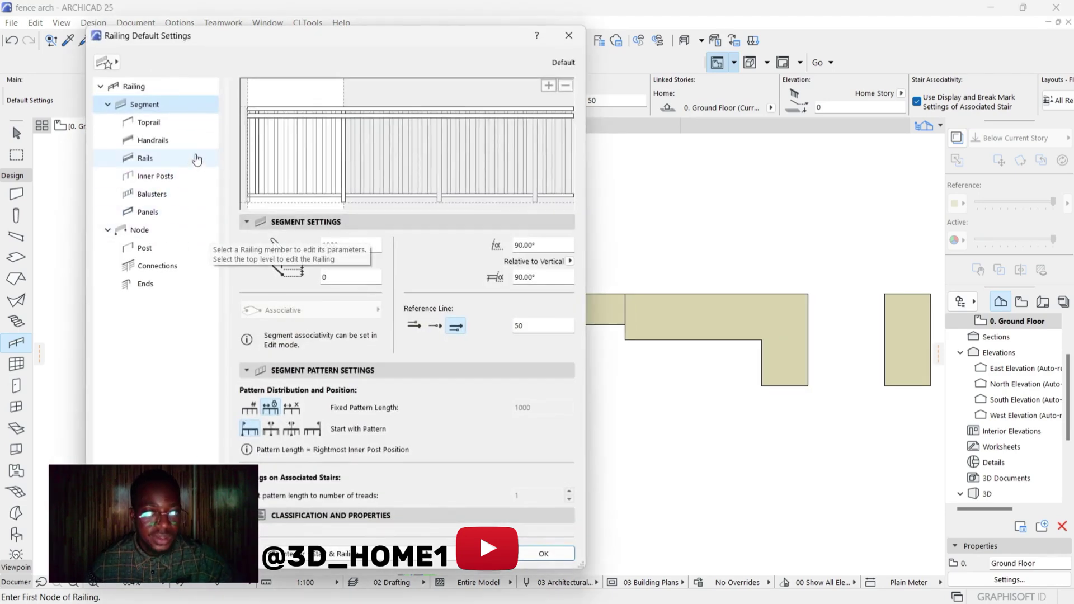
click(128, 87)
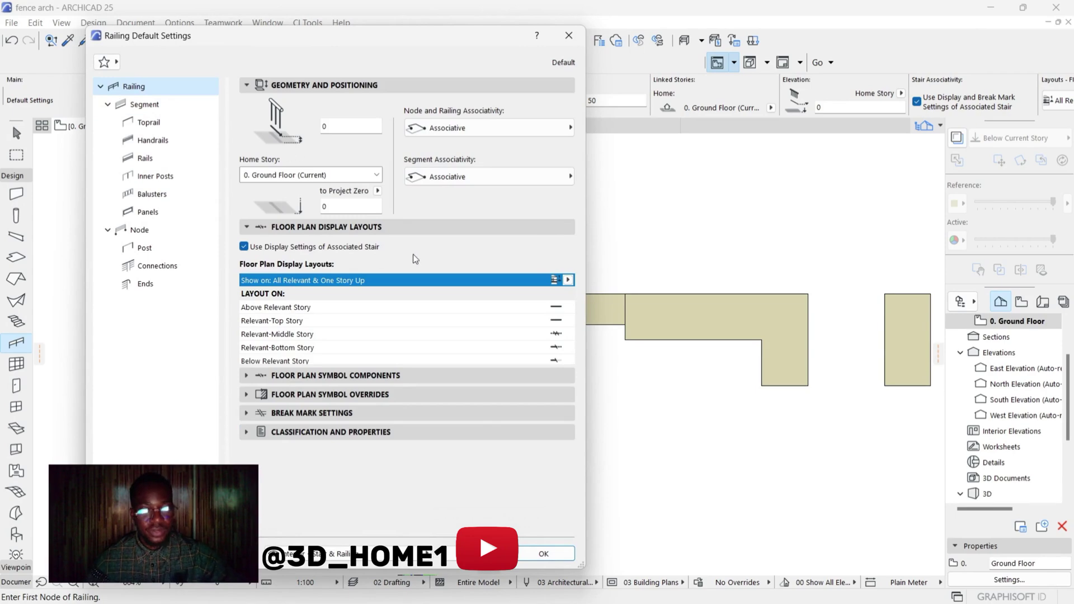
click(145, 106)
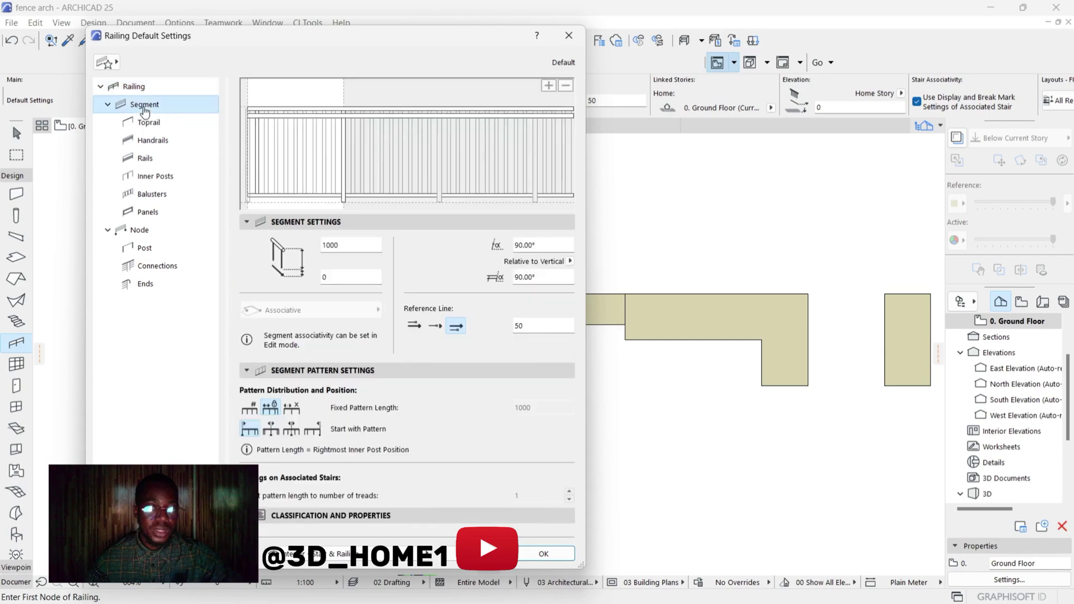
click(280, 117)
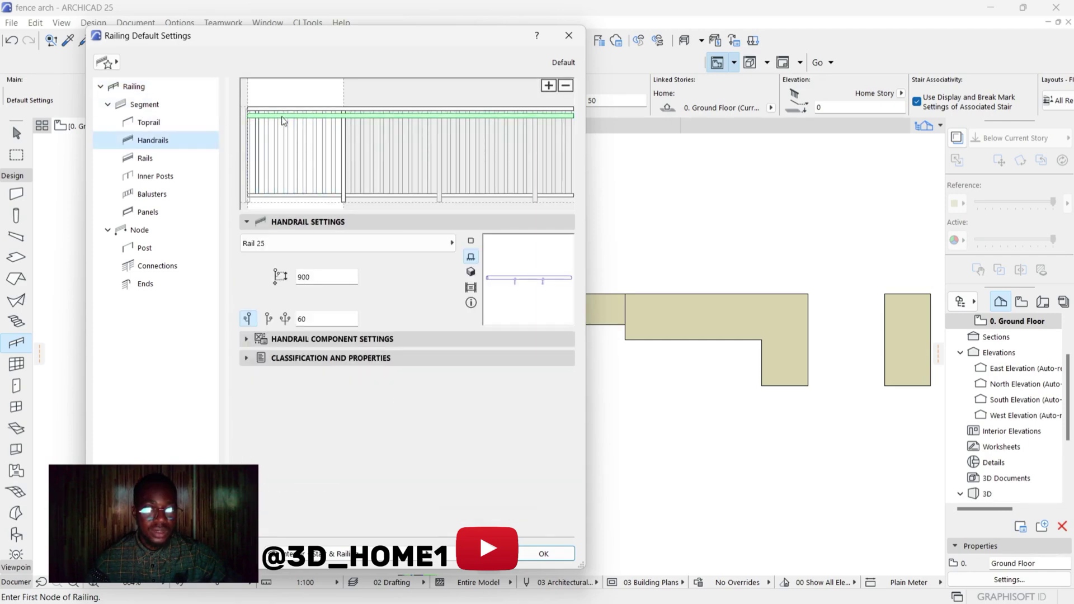
click(566, 86)
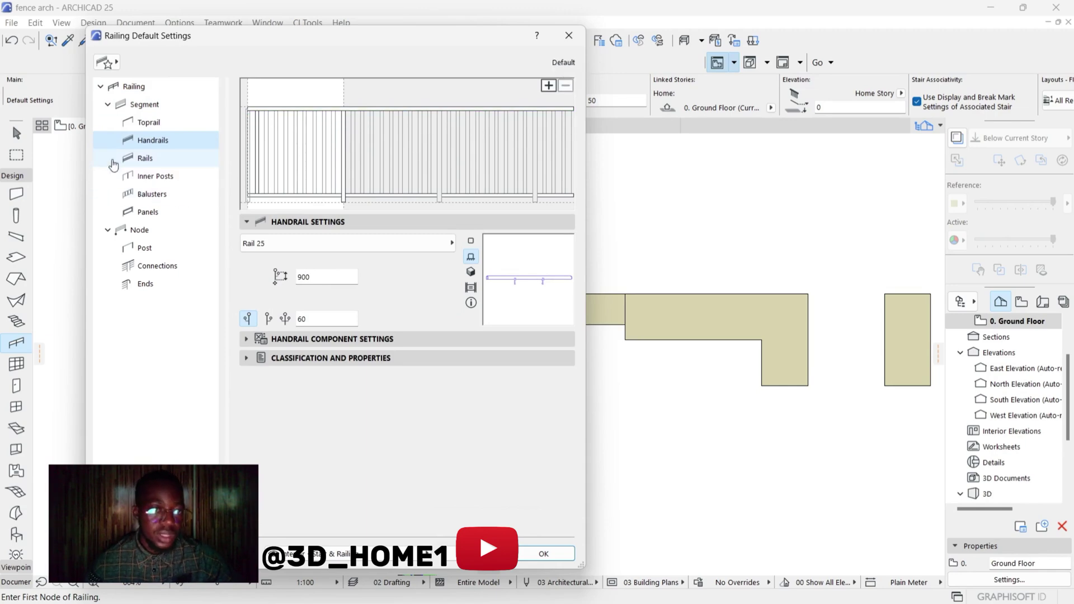
click(142, 106)
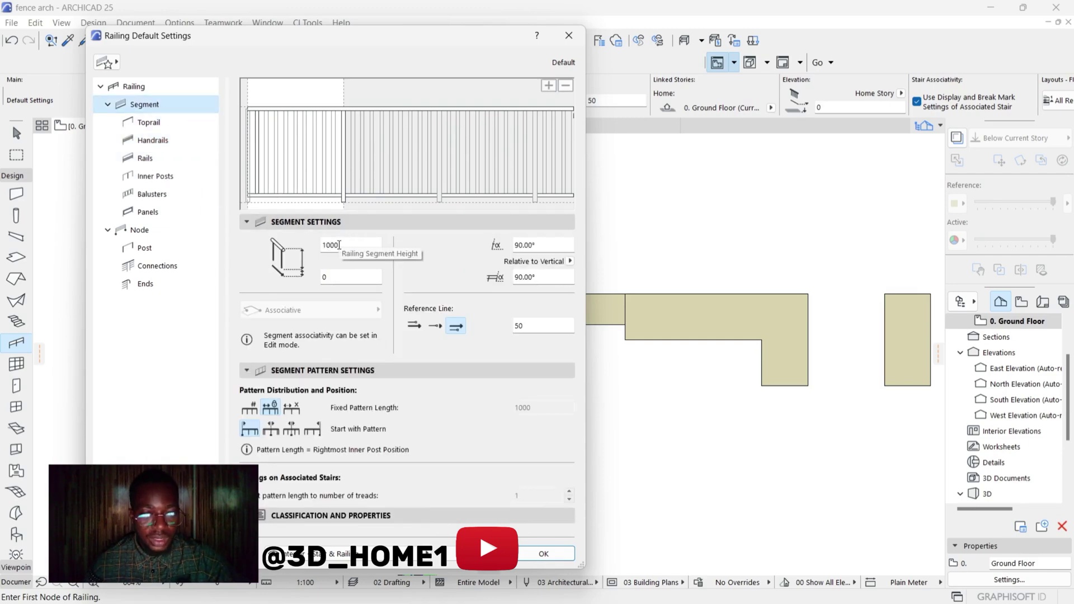
click(544, 554)
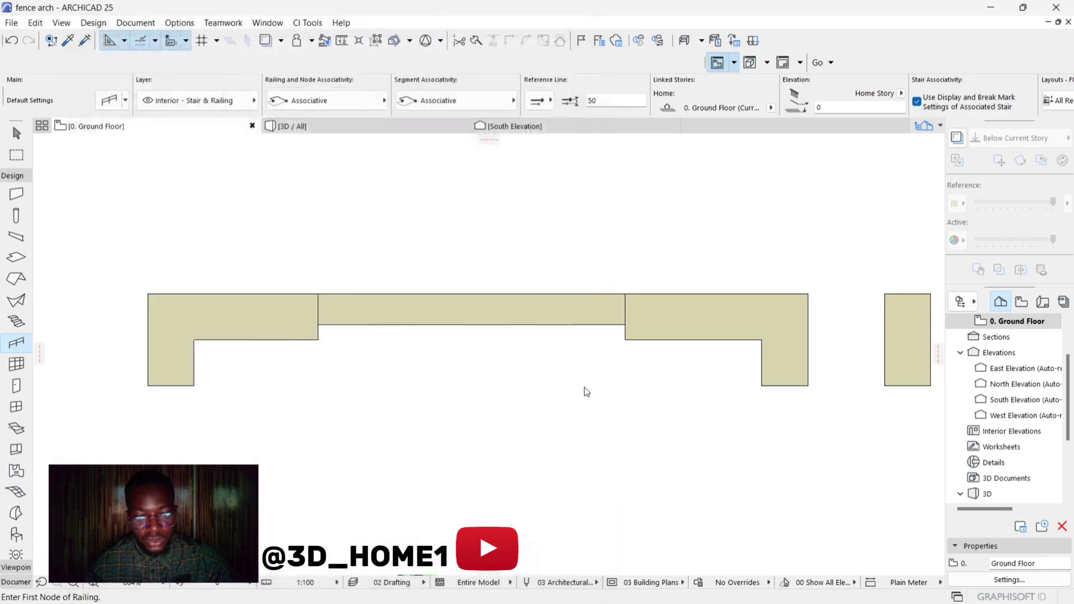
Step: Draw the railing from the wall's right end pillar through the middle pillar to the near face of the last pillar
scroll(582, 391, down, 3)
scroll(561, 453, up, 2)
scroll(561, 453, up, 2)
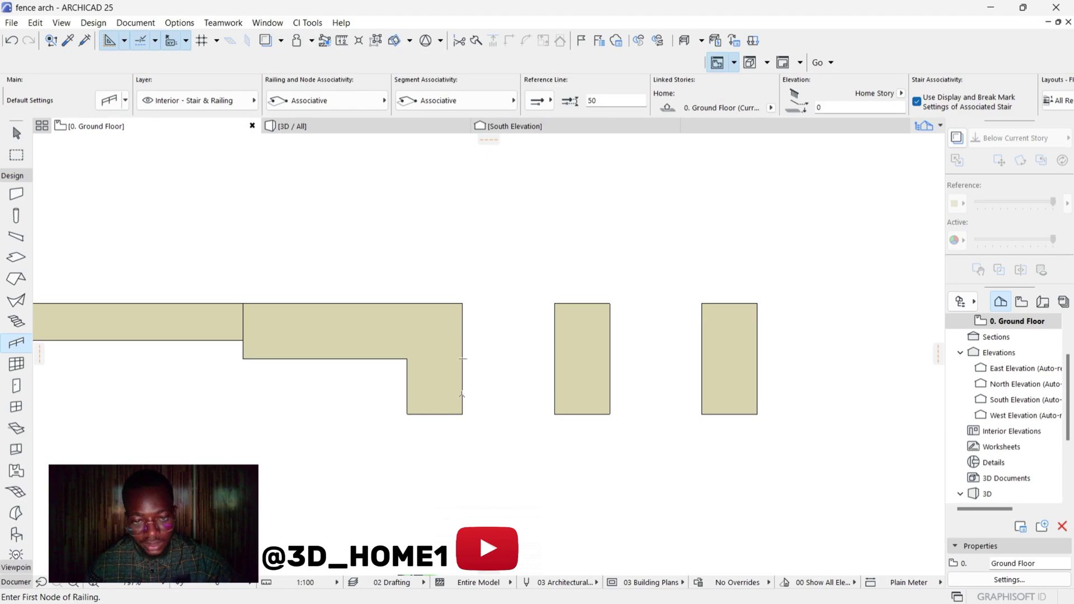
click(462, 385)
double_click(702, 385)
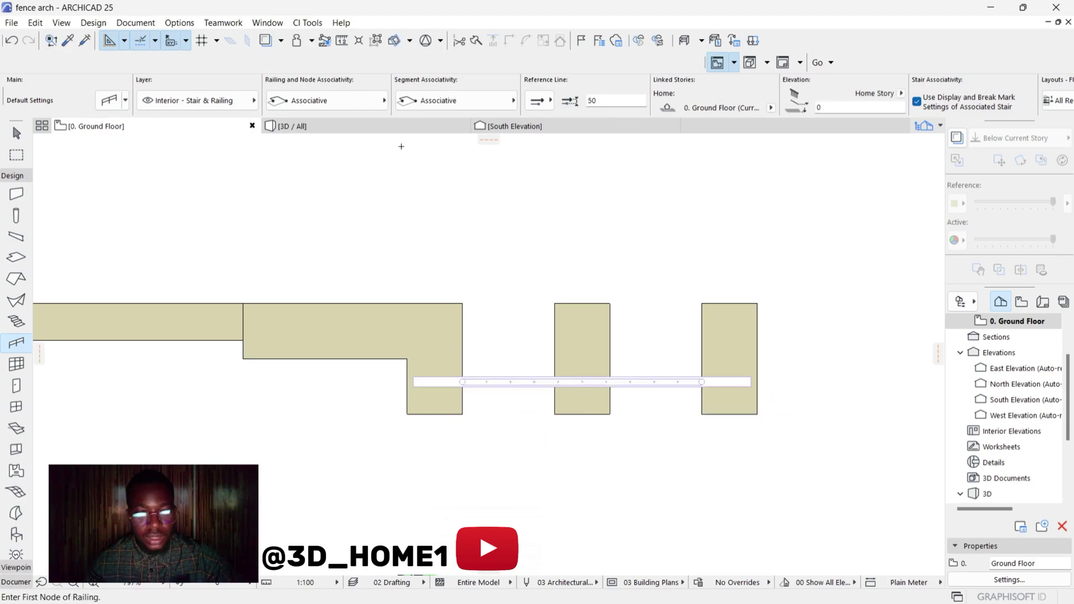
Step: Inspect the new railing between the pillars in 3D and compare its height with the reference fence's railings
click(392, 126)
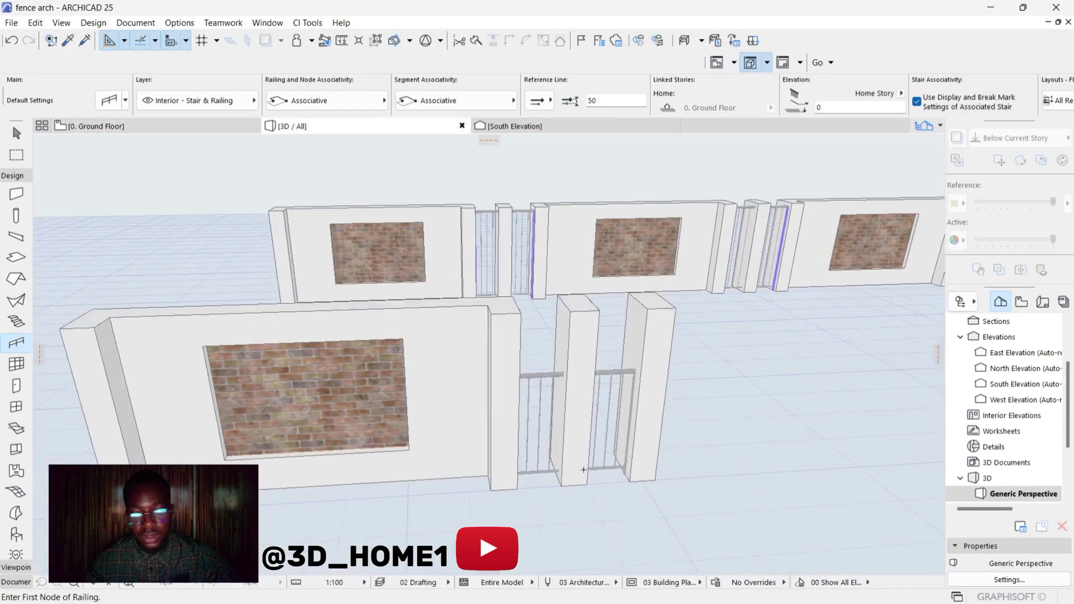
key(Escape)
scroll(532, 384, up, 5)
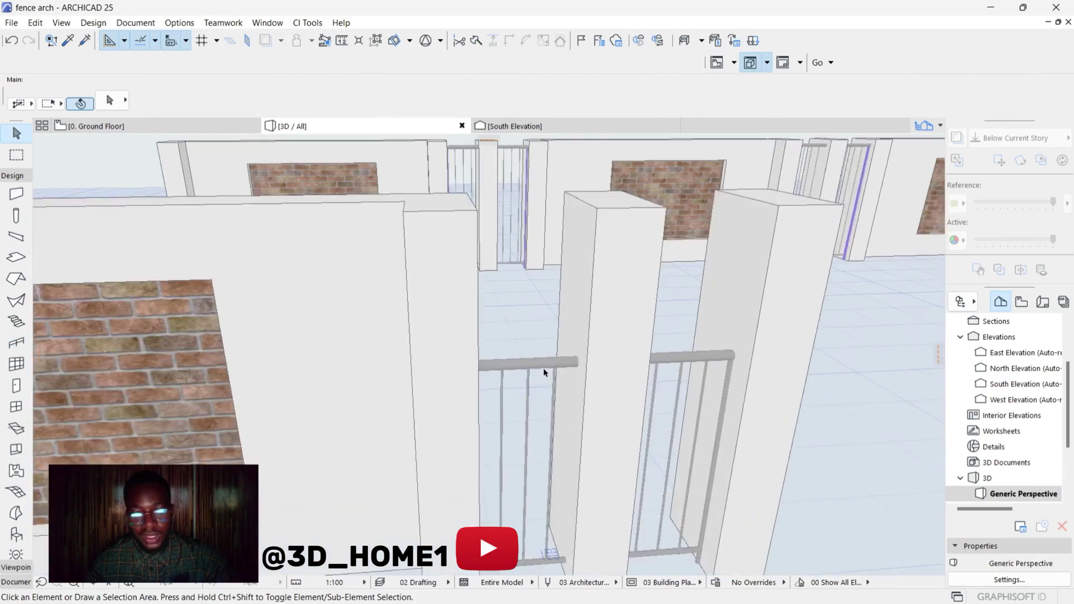
drag(540, 370, 517, 366)
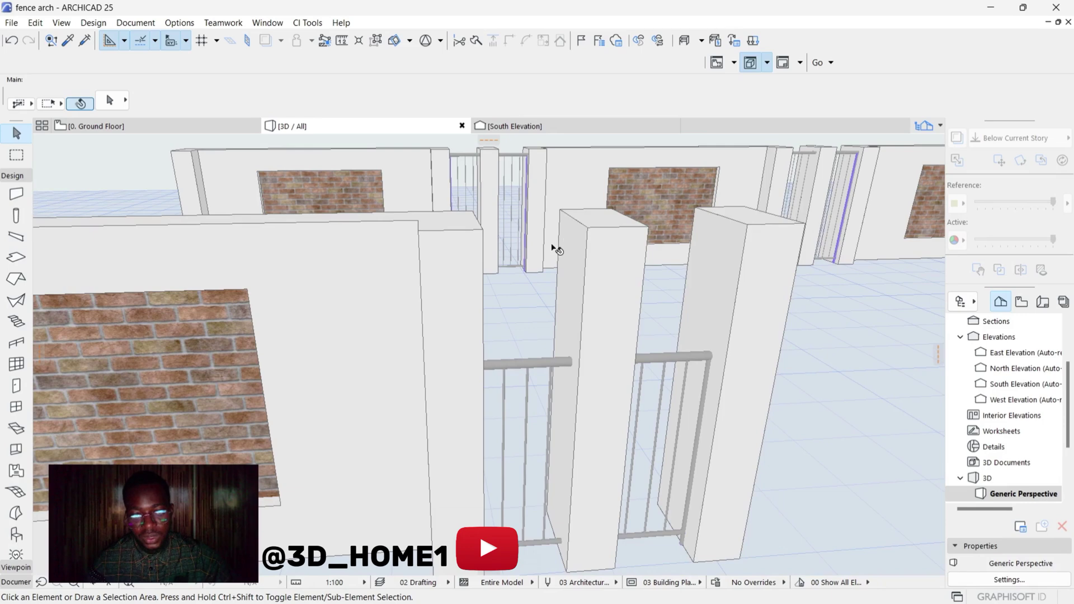
scroll(510, 319, down, 3)
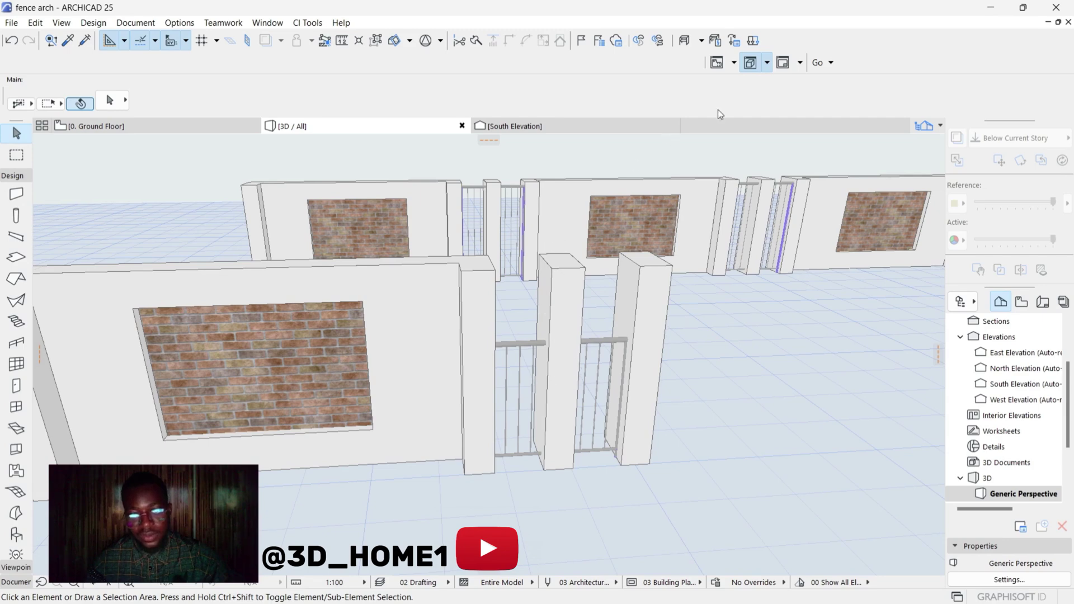
Step: Measure the fence's height in the South Elevation with a temporary vertical line from its base to its top
click(502, 126)
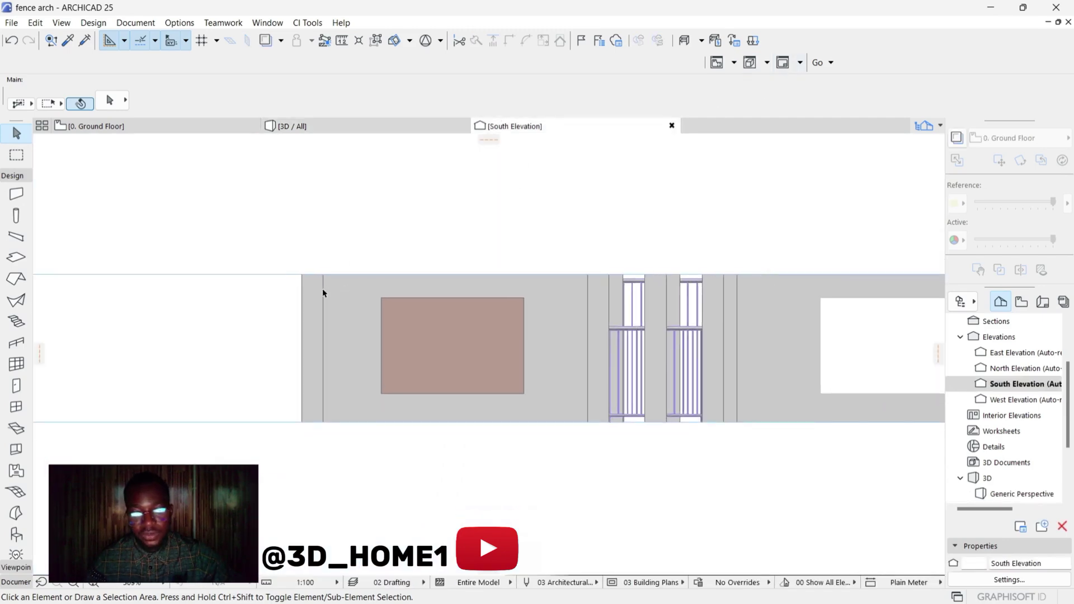
scroll(588, 319, up, 2)
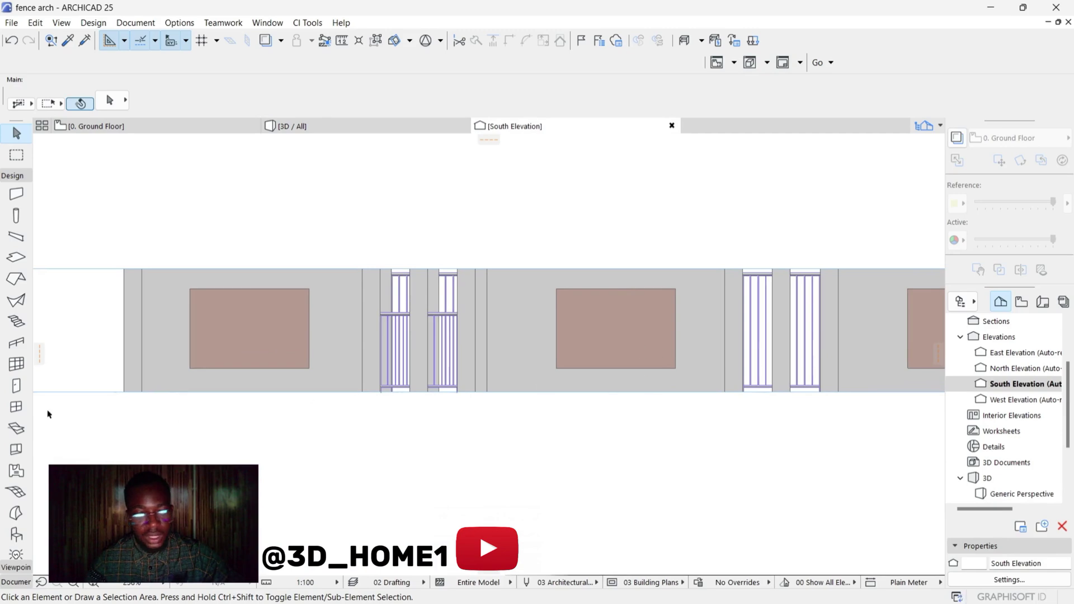
click(16, 582)
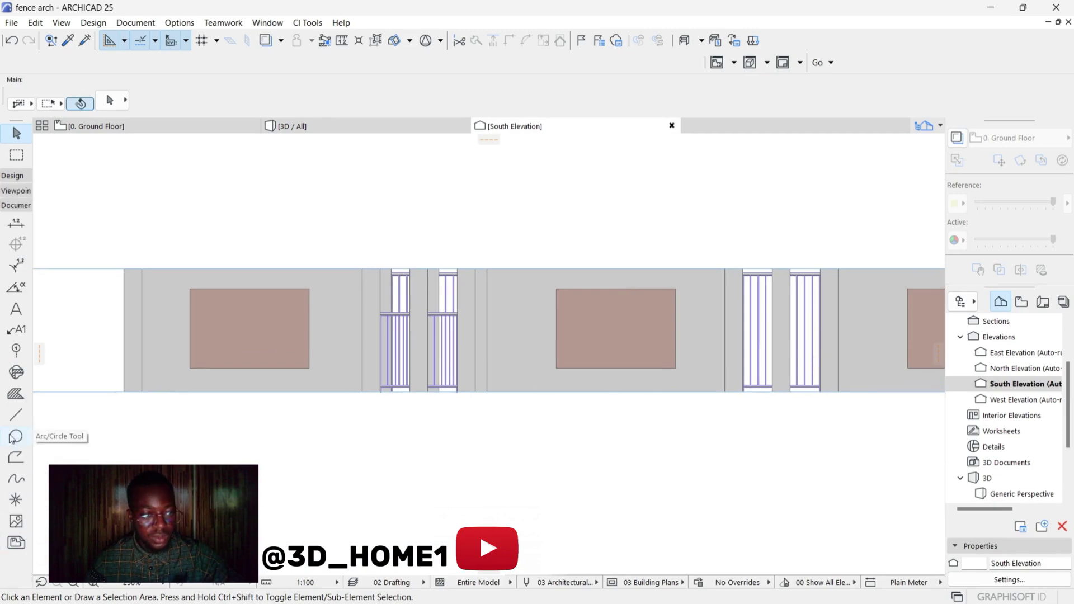
click(15, 415)
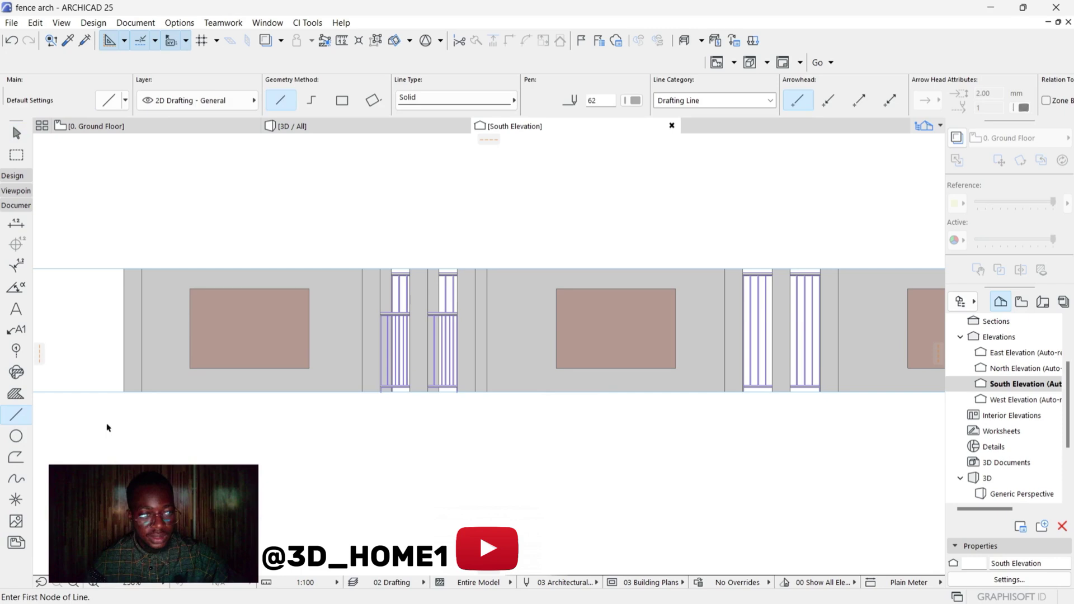
click(709, 392)
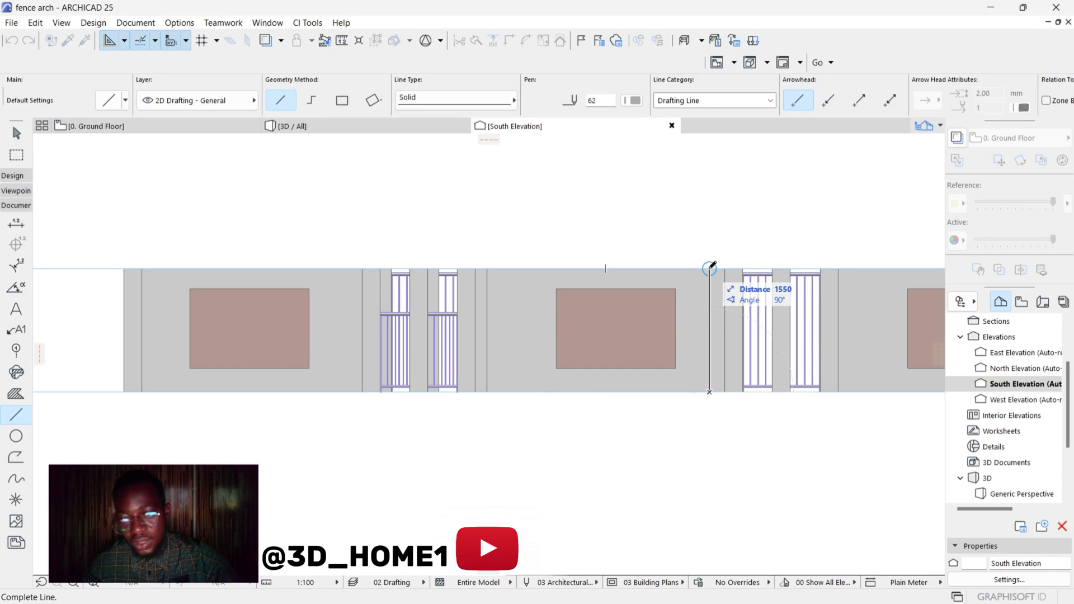
key(Escape)
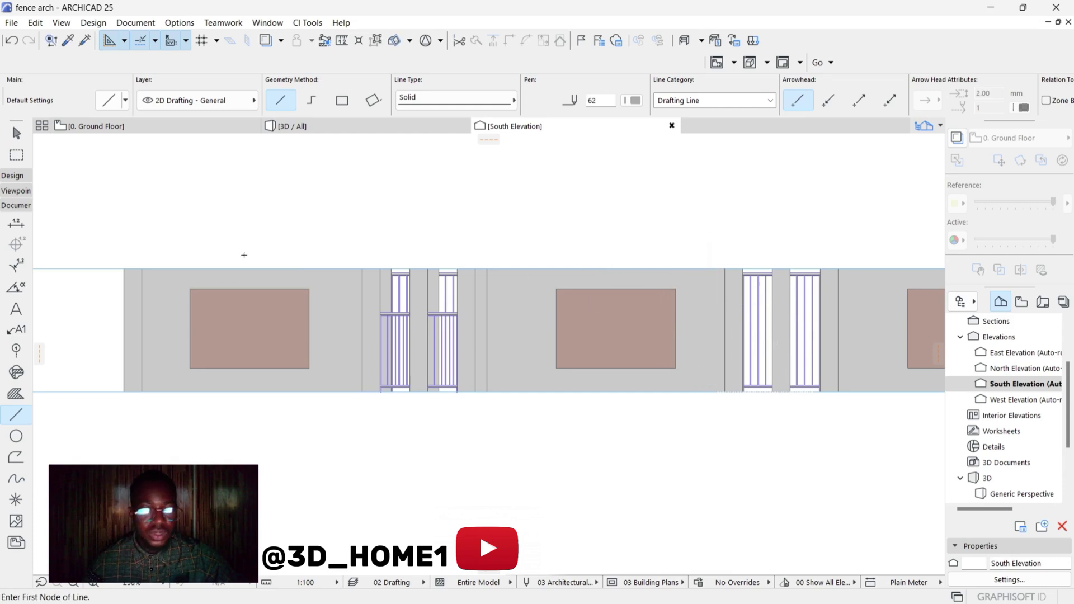
click(21, 178)
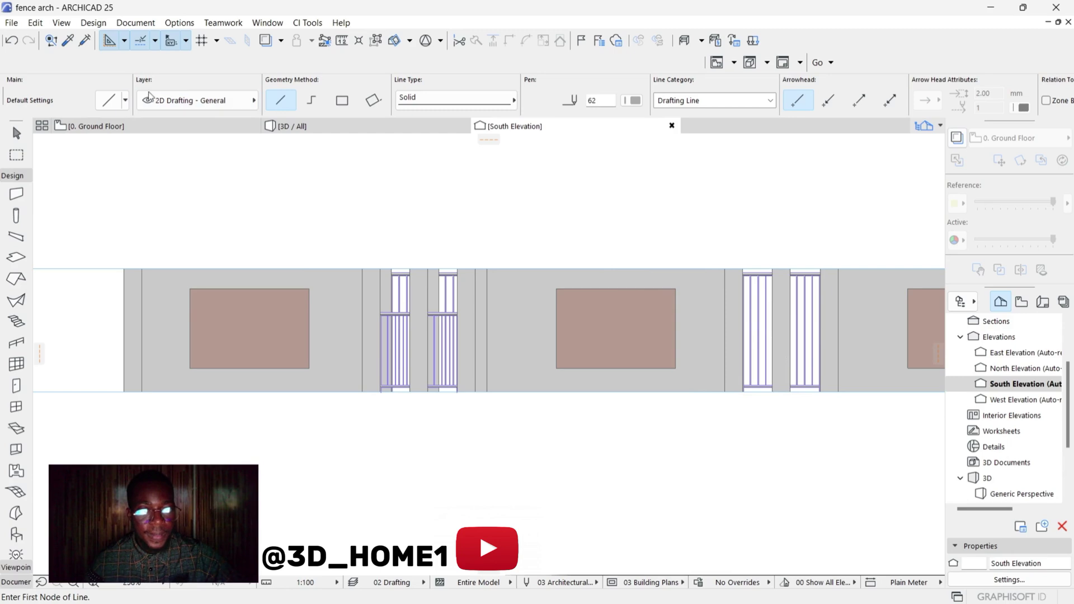
Step: Select the new railing in the ground floor plan and raise its segment height to just below the pillar tops
click(128, 126)
key(Escape)
click(493, 383)
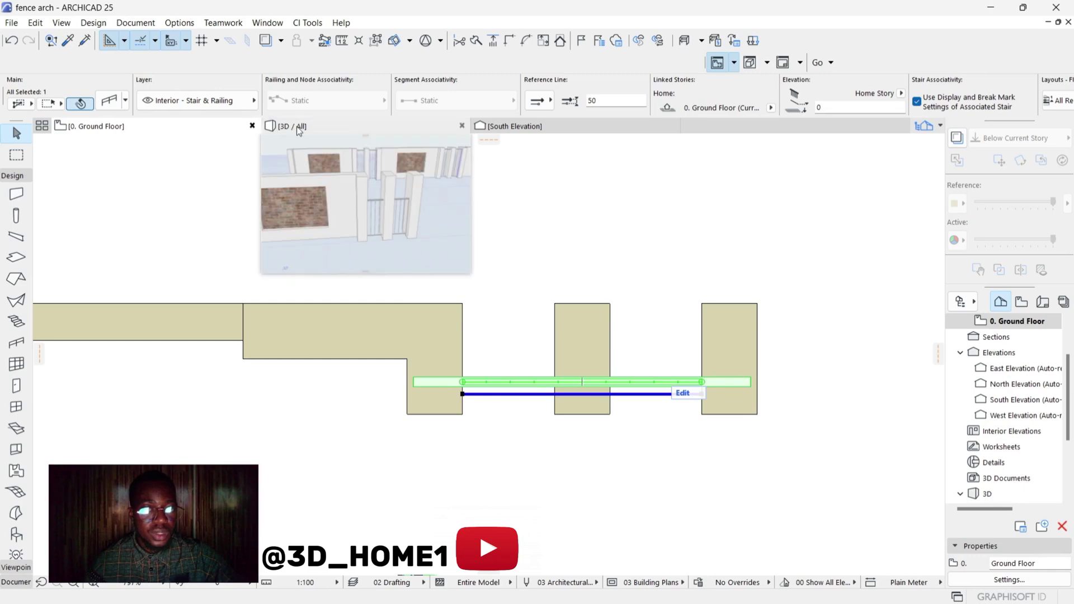
click(112, 101)
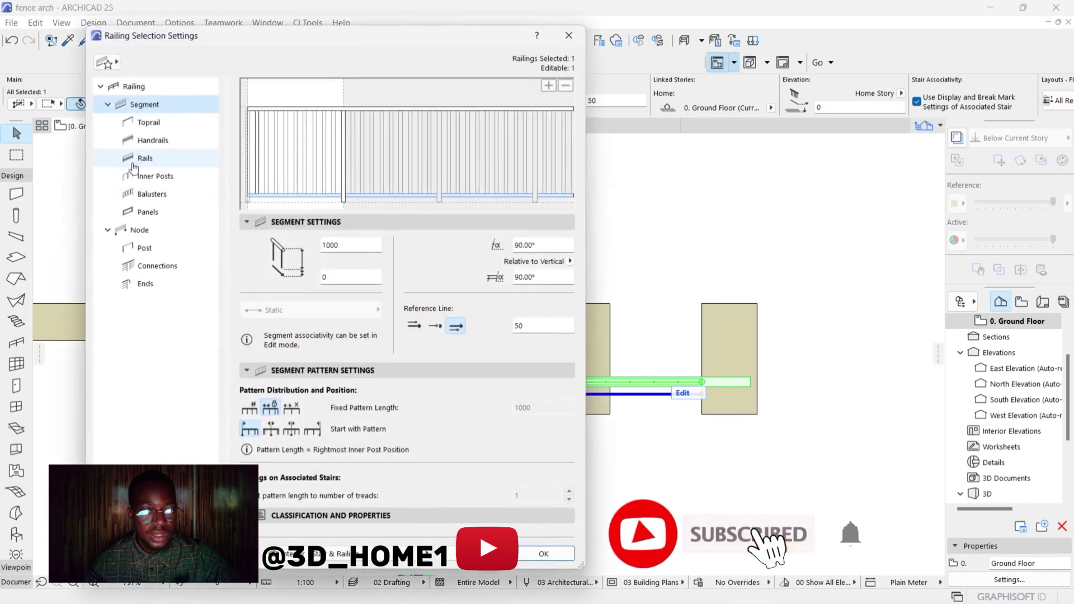
double_click(340, 246)
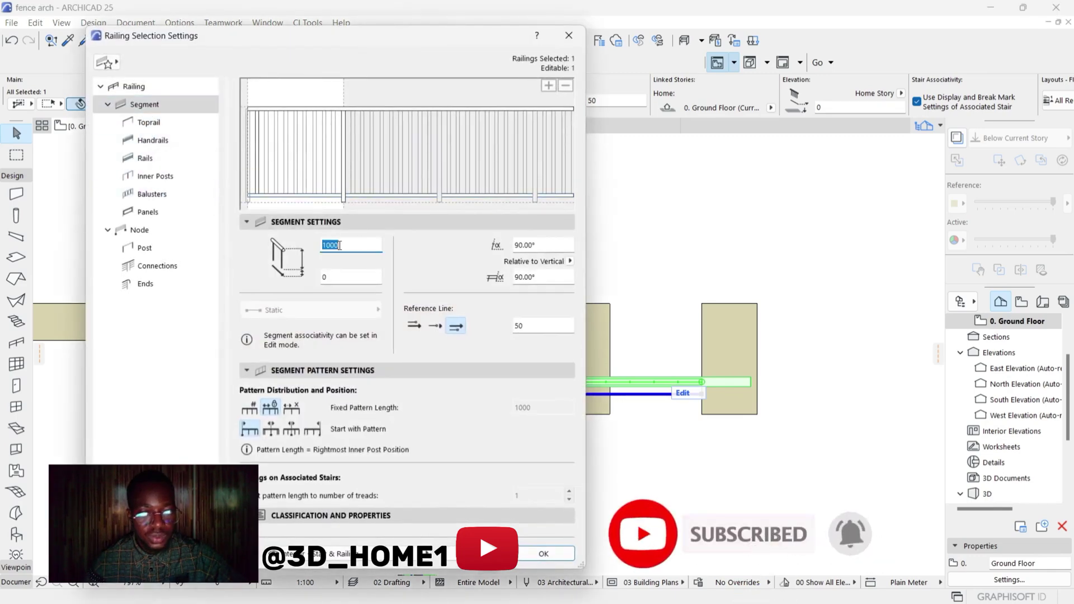
text(15)
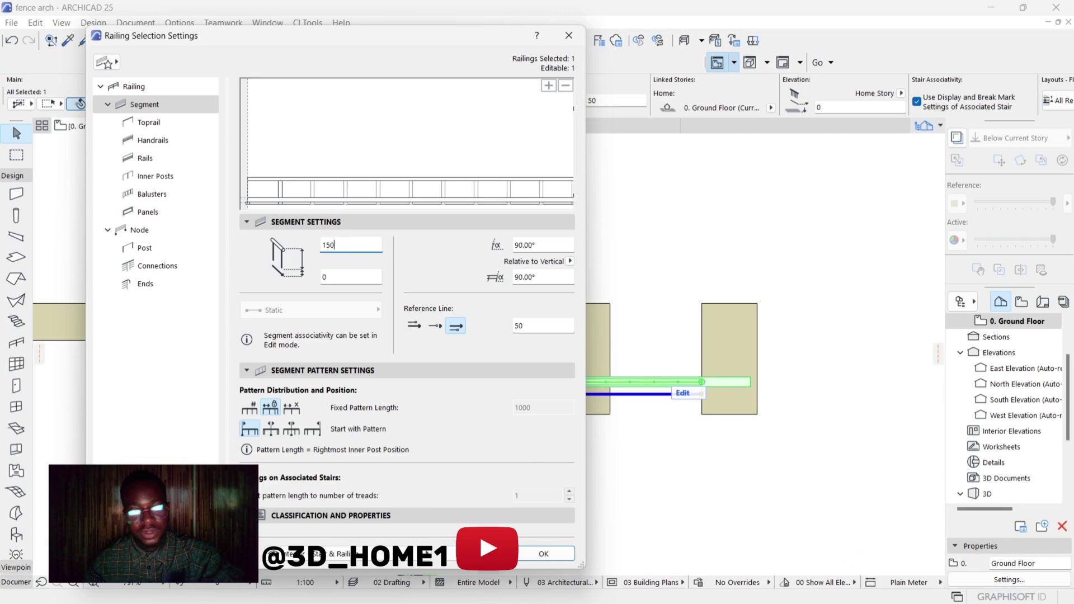
click(554, 555)
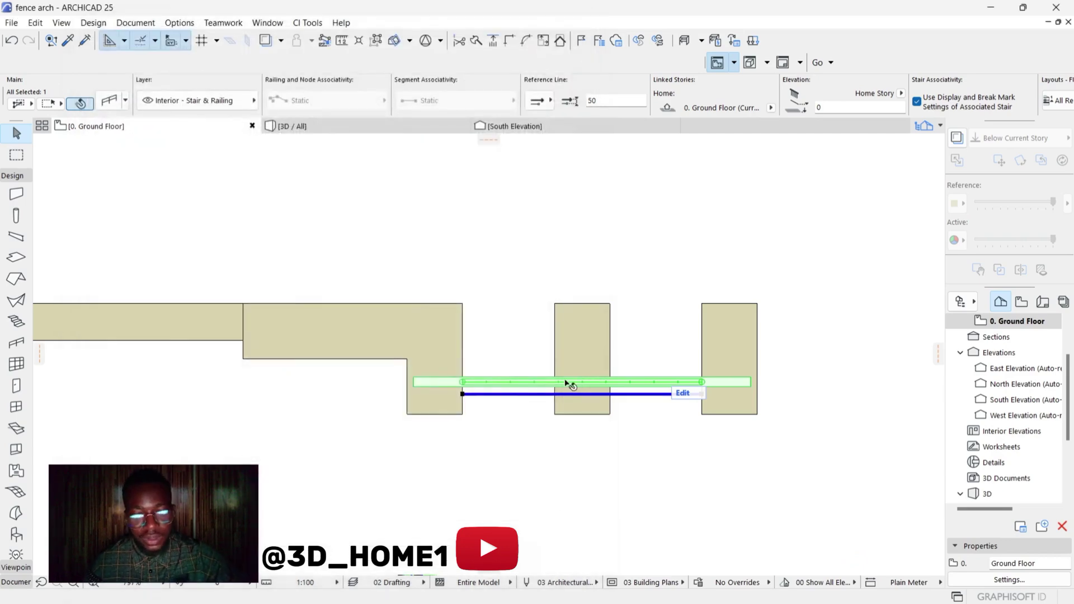
click(336, 190)
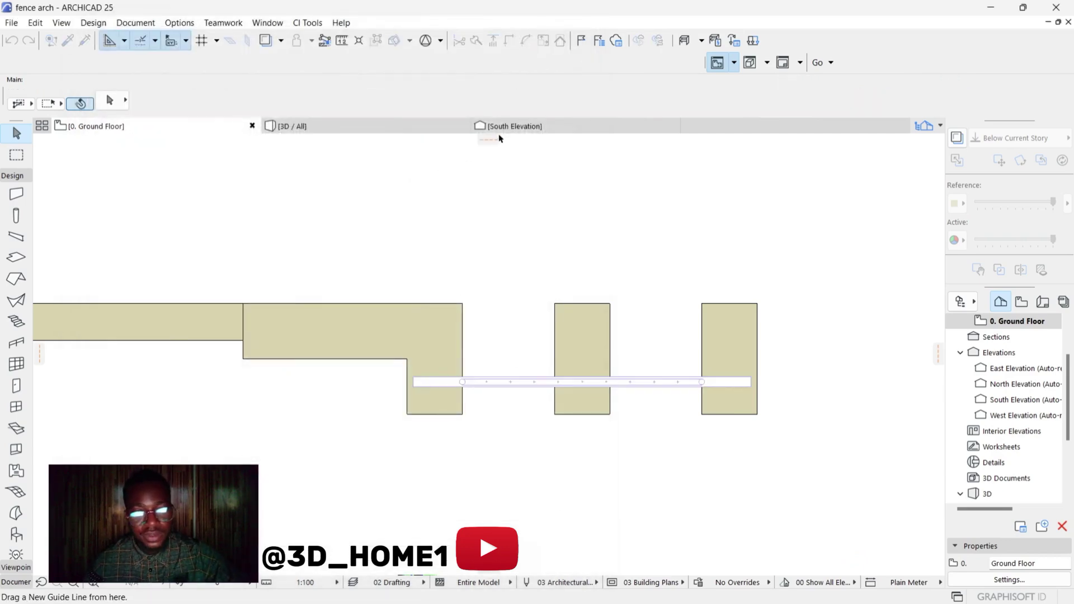
Step: Examine the raised railing up close in 3D and compare the fence module with the reference fence
drag(343, 135, 439, 150)
click(439, 149)
click(387, 126)
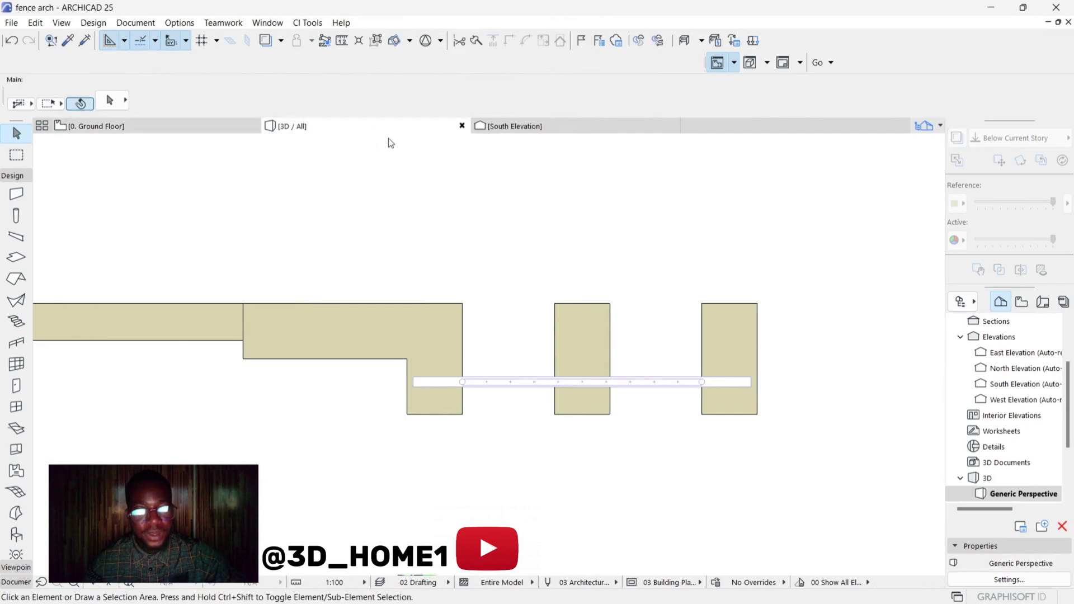
scroll(556, 306, up, 5)
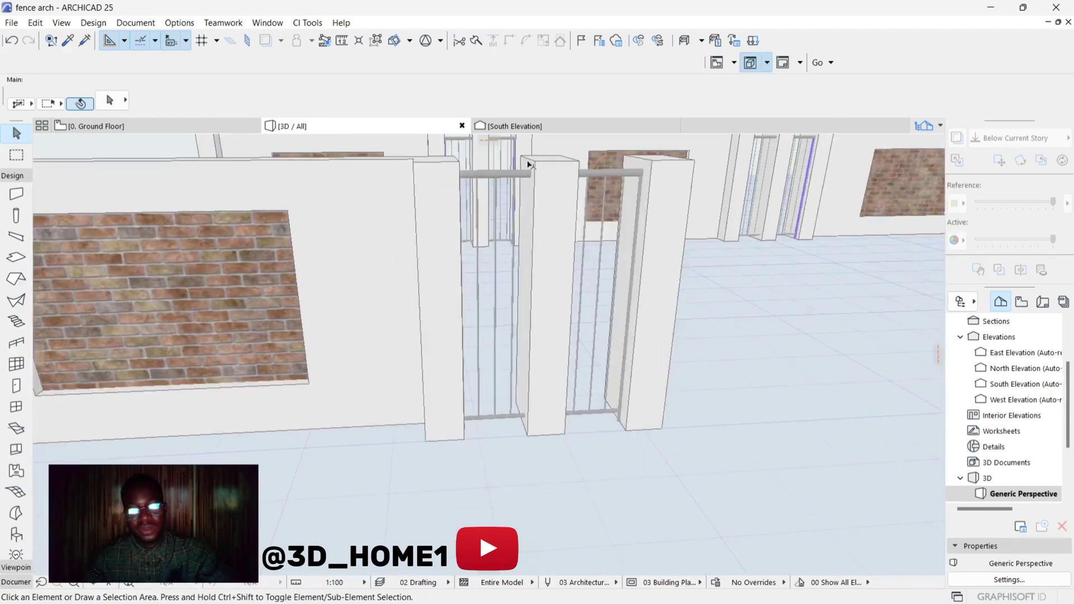
scroll(608, 242, down, 10)
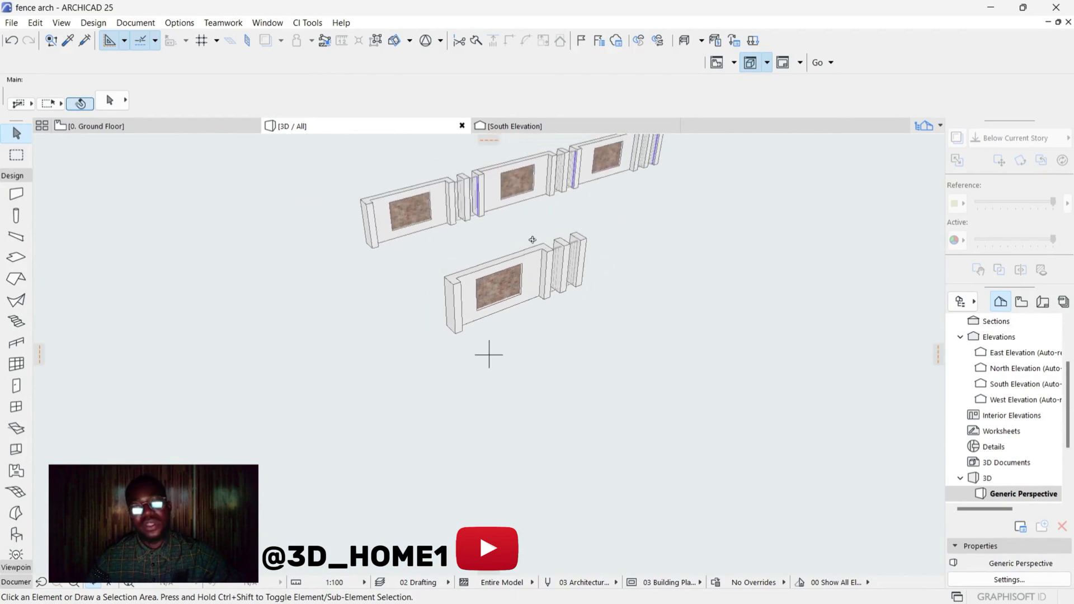
scroll(555, 266, up, 5)
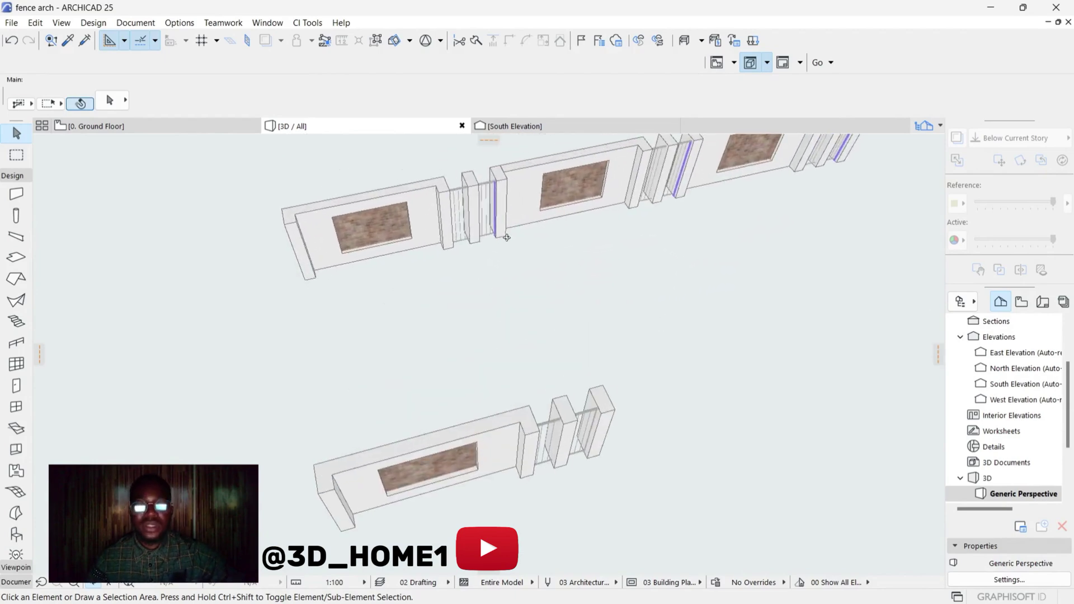
scroll(504, 316, up, 5)
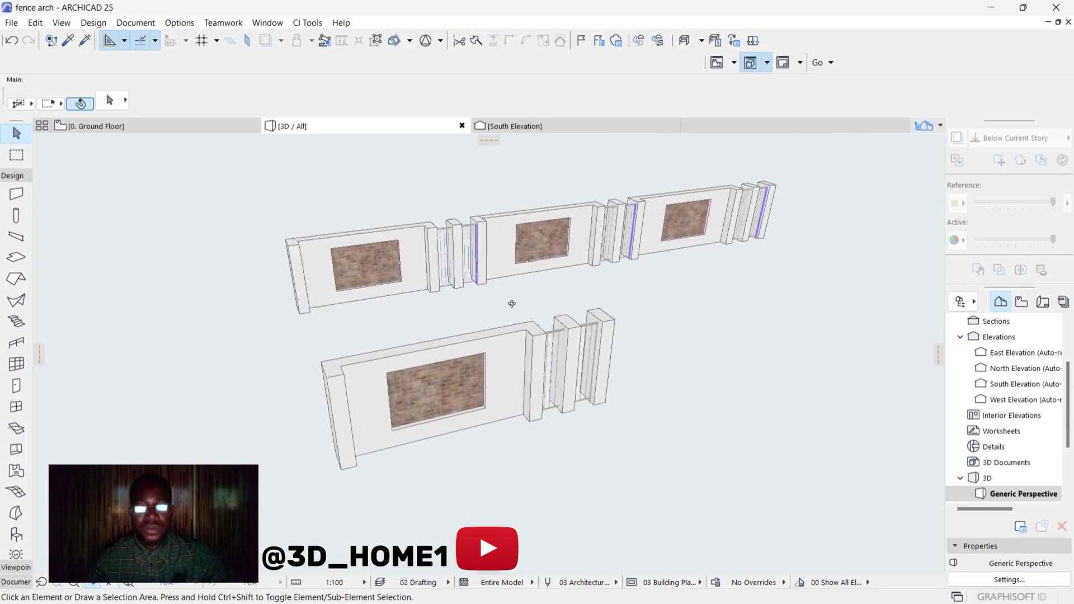
key(s)
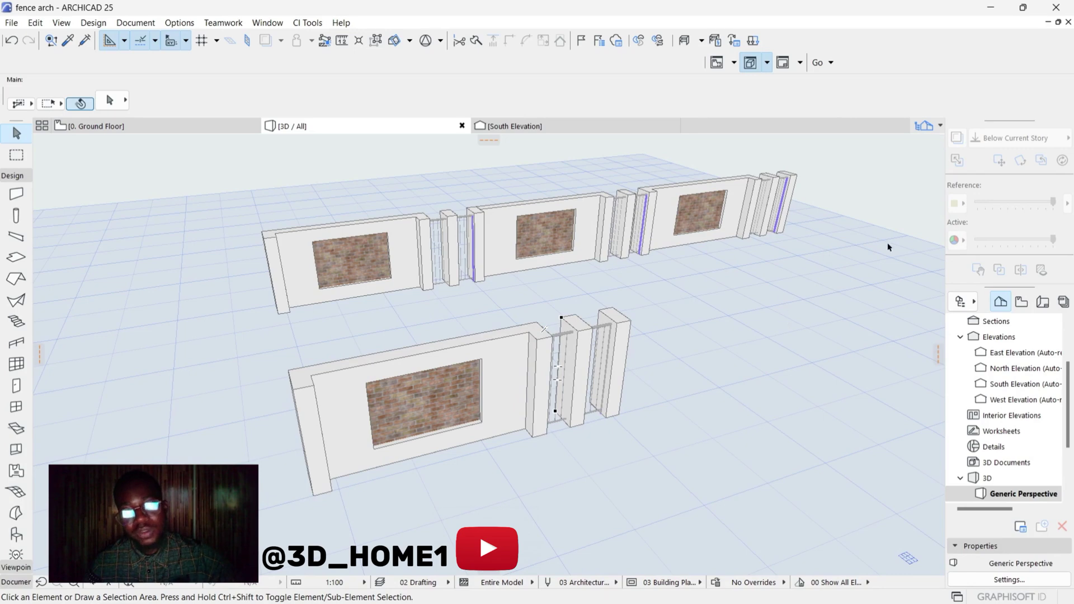
Step: Copy the whole fence module with its railing 4200 to the right in plan, from its upper-left corner to the last pillar's upper-left corner
click(124, 126)
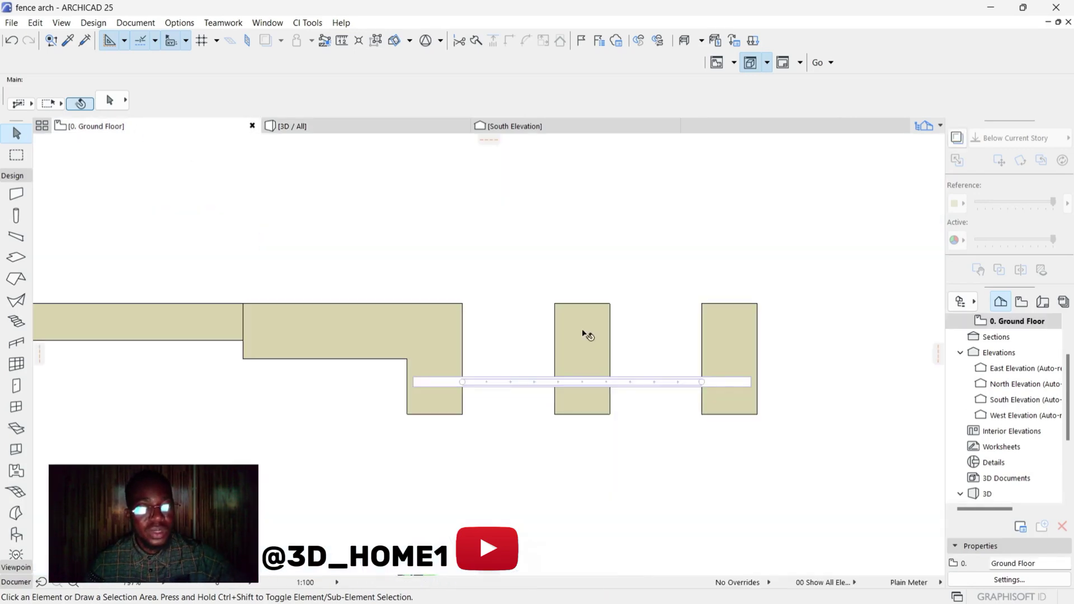
scroll(560, 335, down, 3)
scroll(539, 334, down, 3)
drag(393, 290, 712, 391)
scroll(451, 342, up, 2)
scroll(442, 337, up, 3)
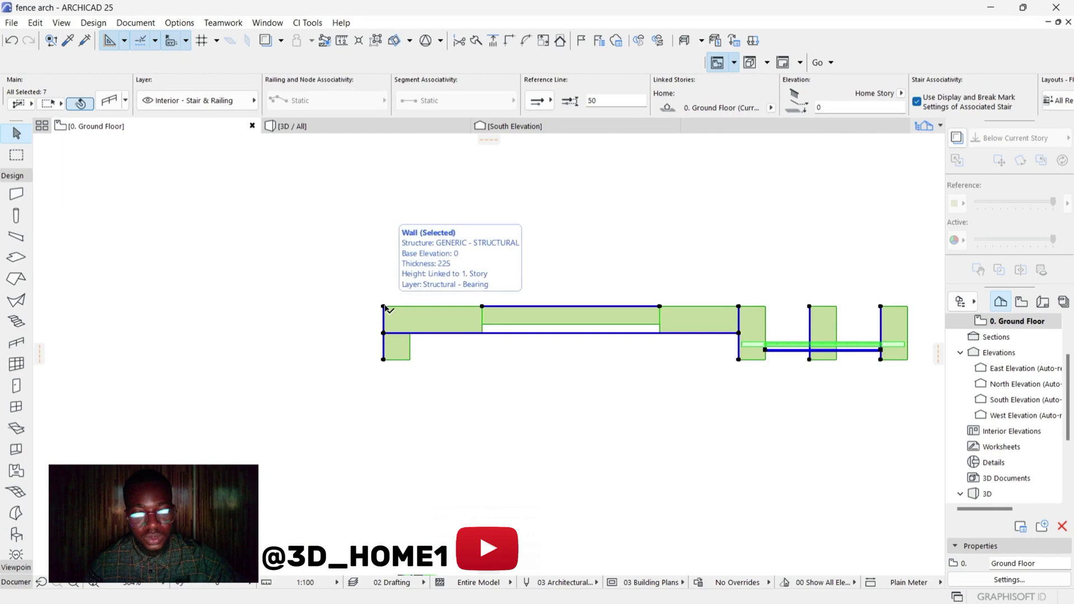
click(385, 306)
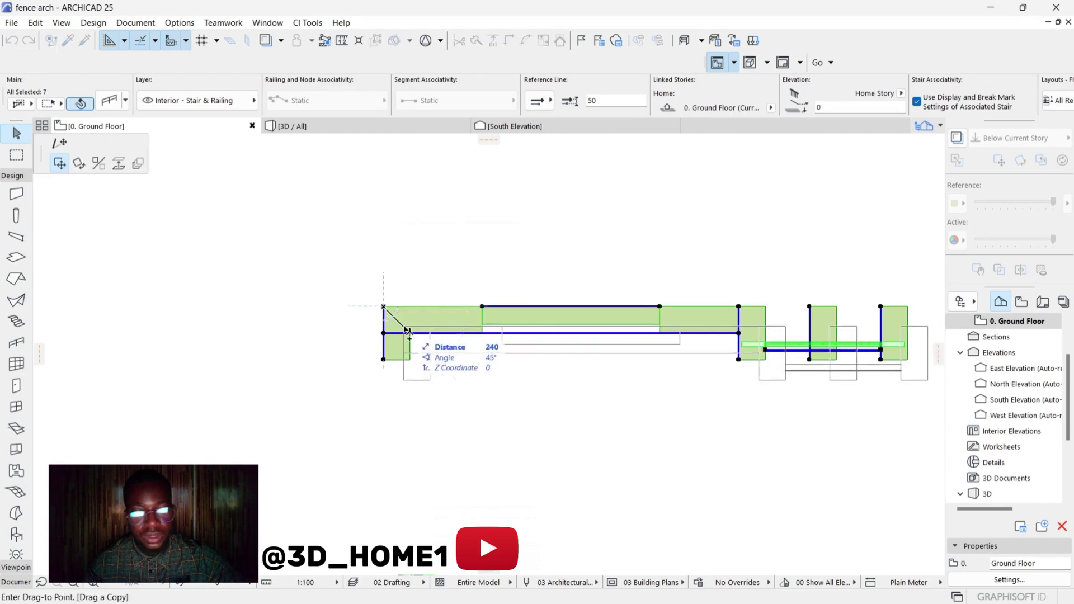
scroll(451, 352, down, 2)
scroll(689, 325, up, 2)
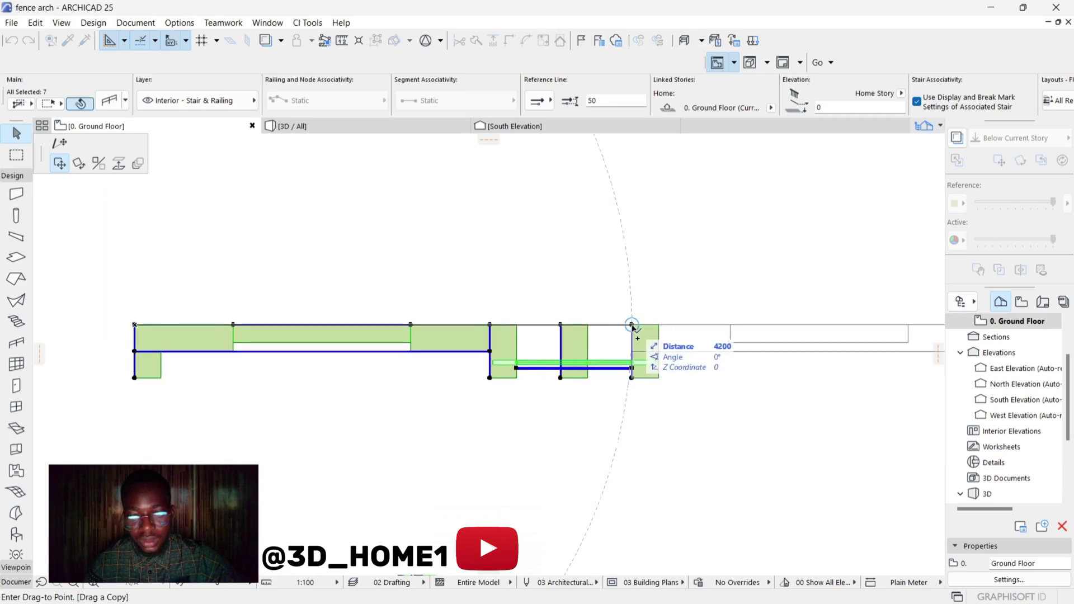
click(633, 324)
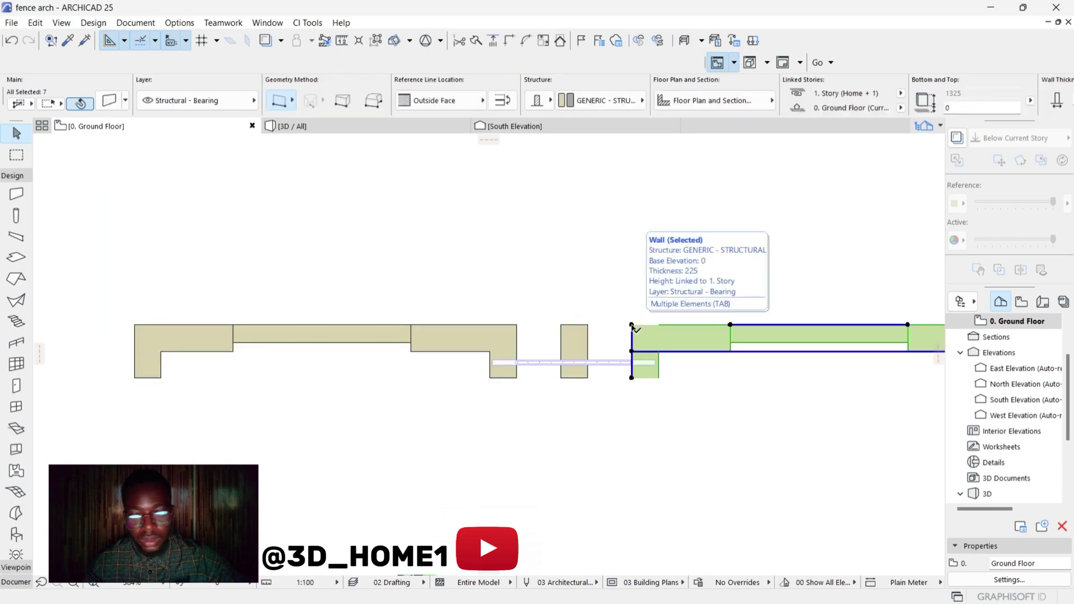
Step: Copy the second fence module another 4200 to the right, starting at its last pillar, to form the third module
click(632, 324)
scroll(470, 358, down, 3)
scroll(582, 354, up, 2)
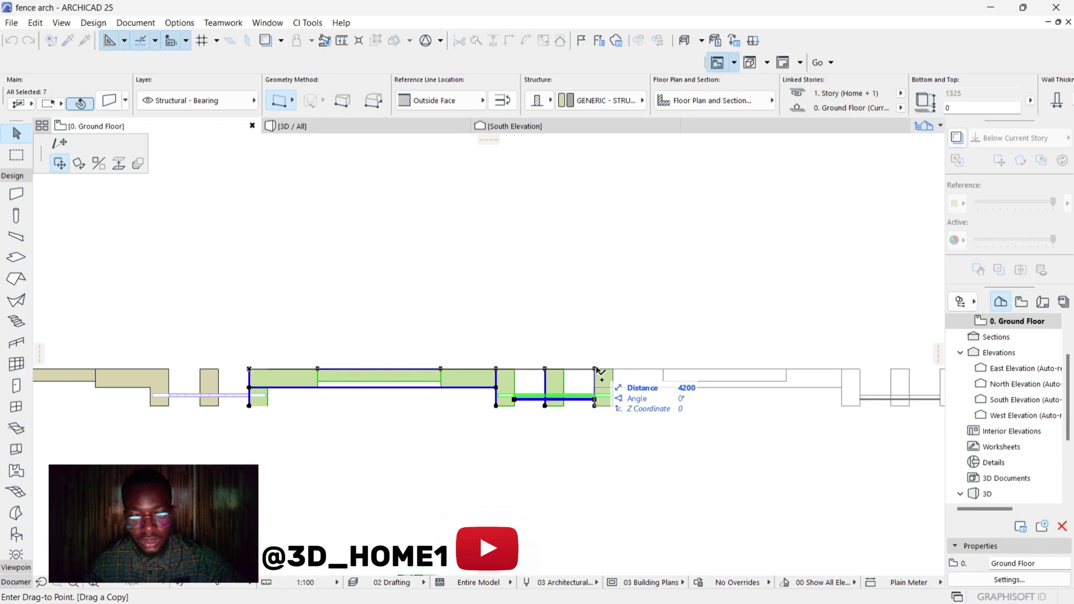
click(596, 370)
scroll(599, 371, down, 3)
click(630, 425)
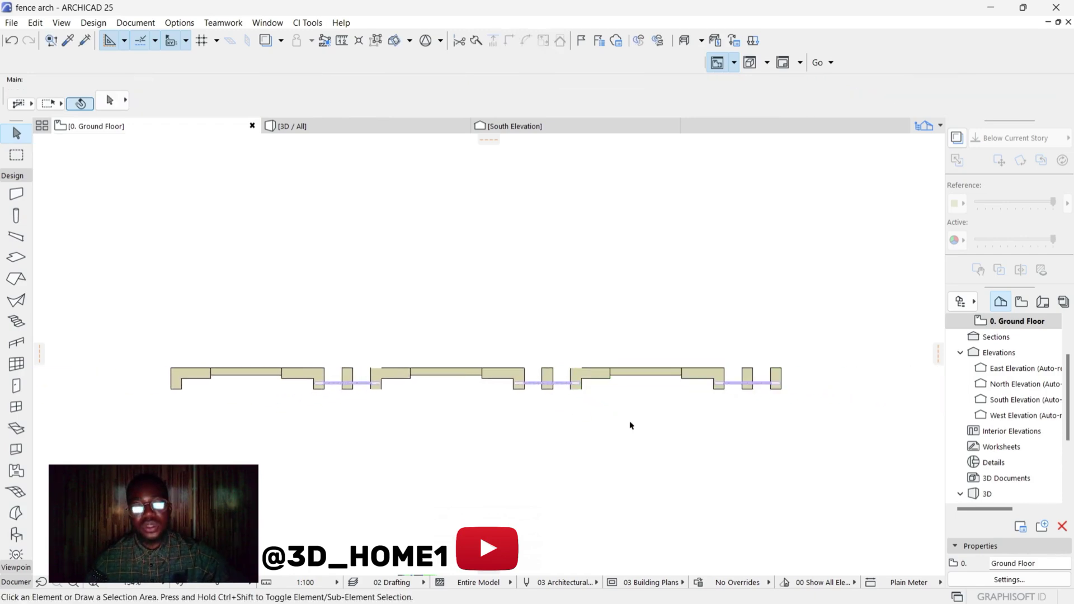
scroll(437, 312, down, 3)
Step: Examine the finished three-module fence in 3D from several angles and compare it with the reference fence
click(319, 126)
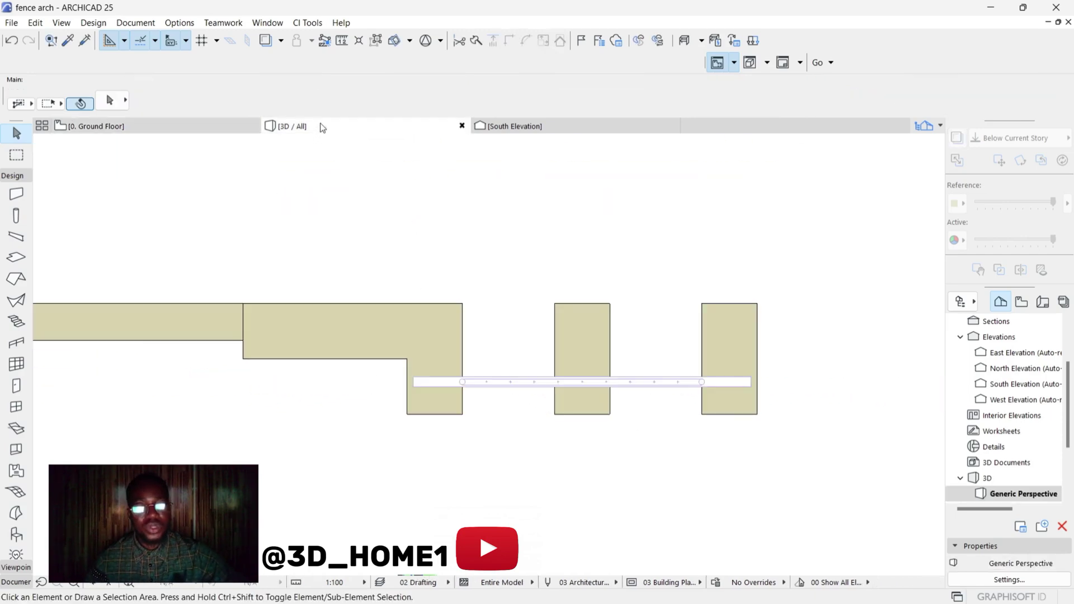
scroll(415, 261, down, 2)
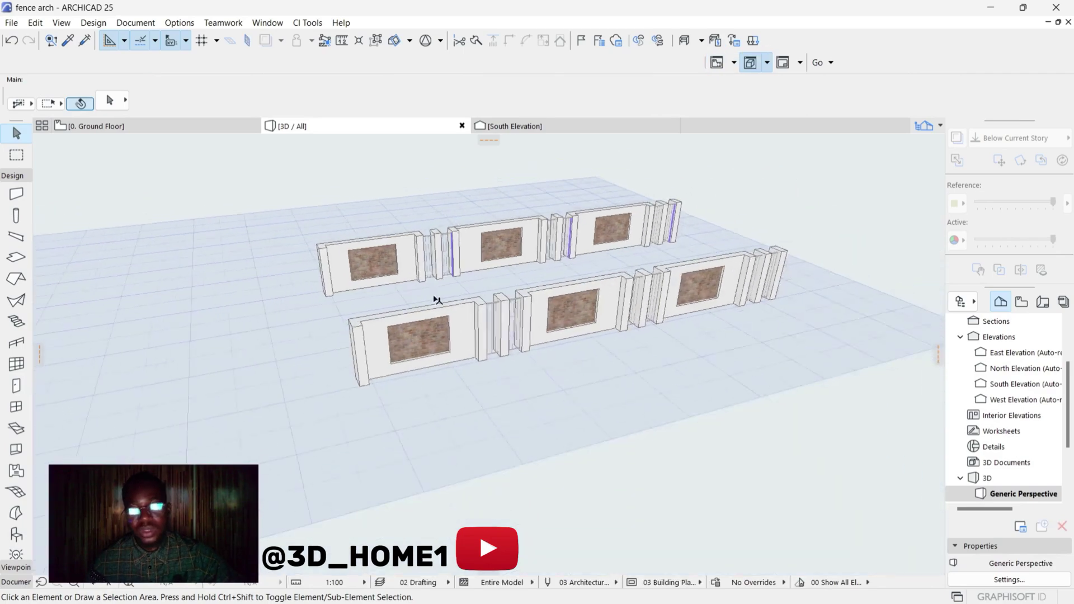
scroll(638, 338, up, 1)
middle_drag(645, 352, 653, 389)
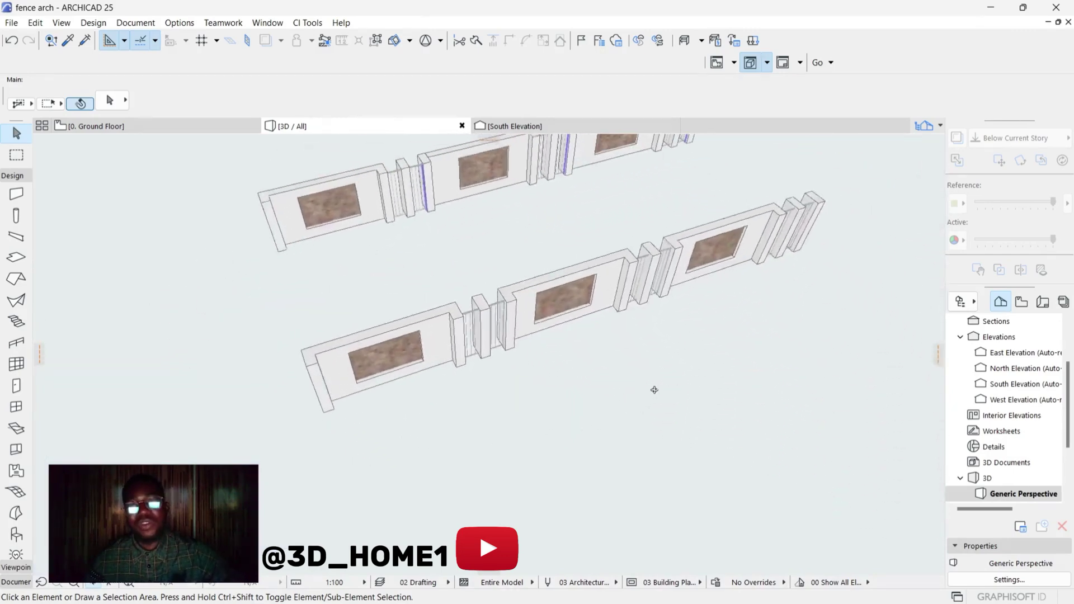
shift+middle_drag(549, 330, 514, 246)
scroll(514, 246, up, 2)
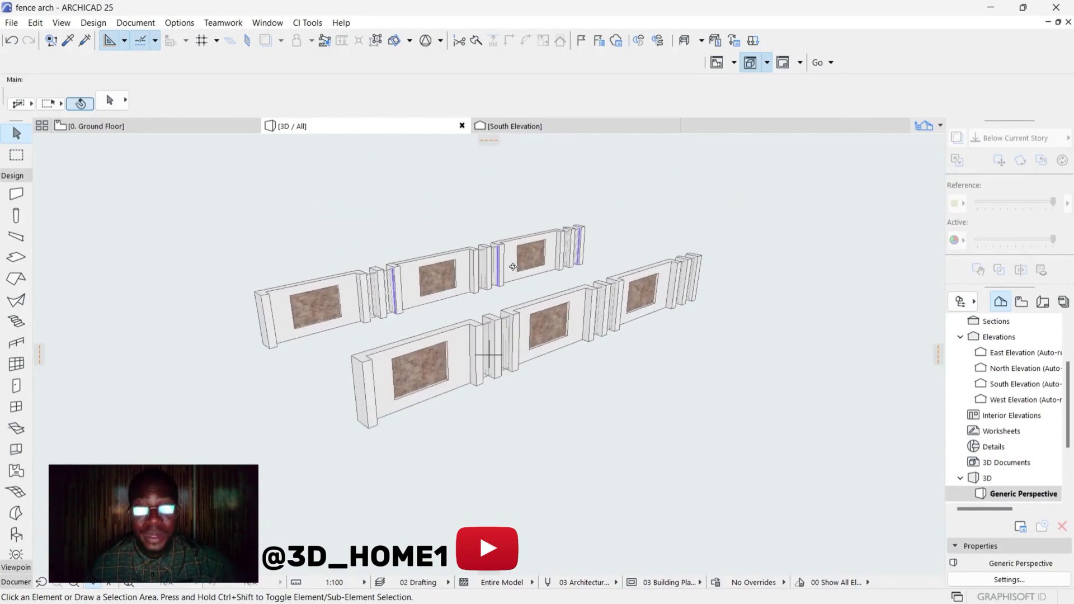
scroll(513, 266, up, 1)
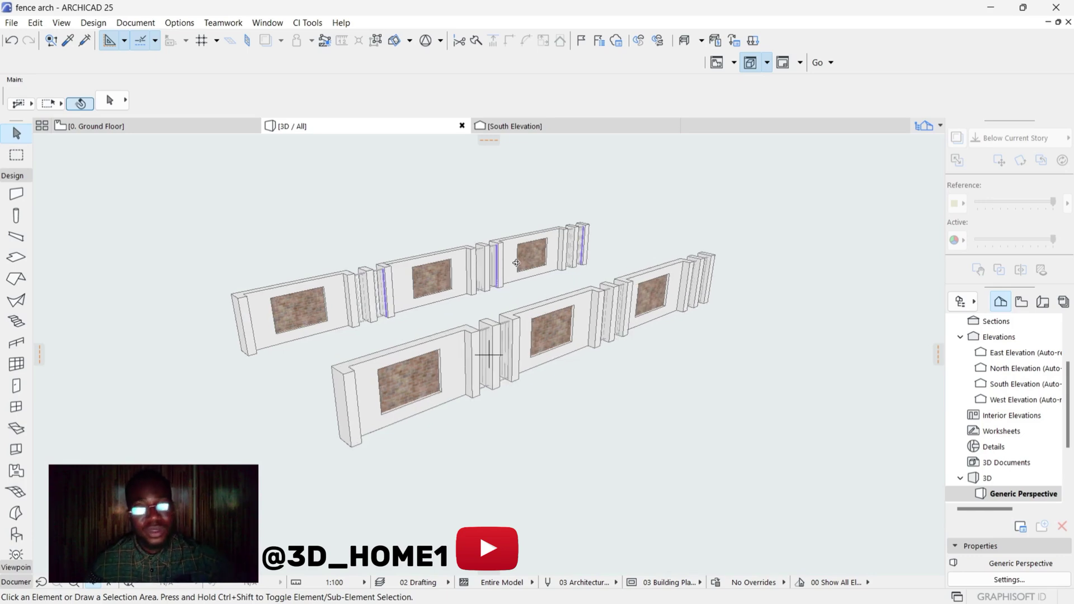
shift+middle_drag(541, 280, 559, 346)
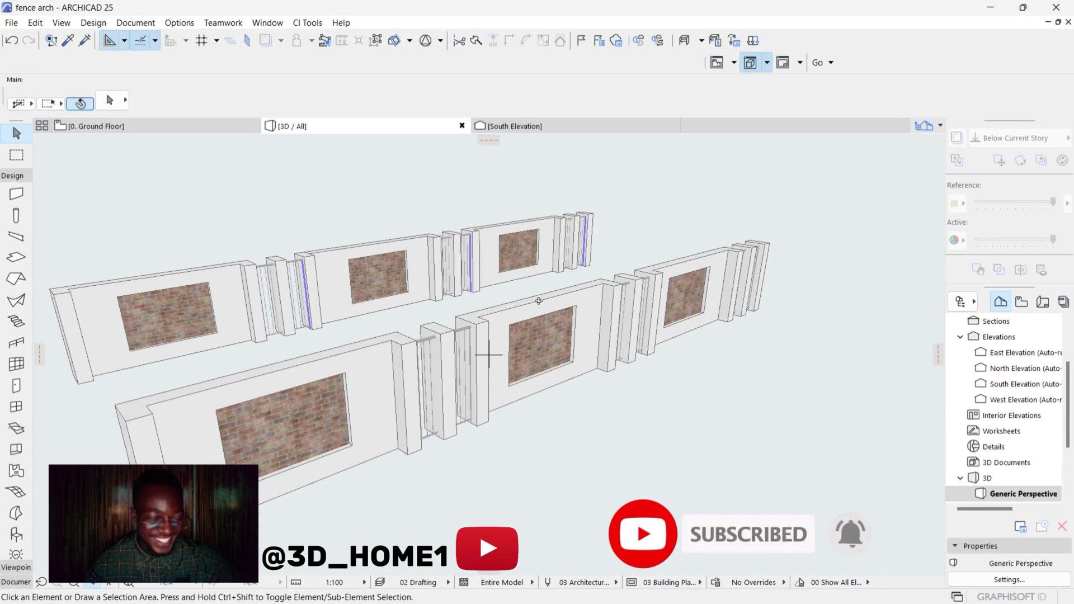
scroll(539, 300, down, 1)
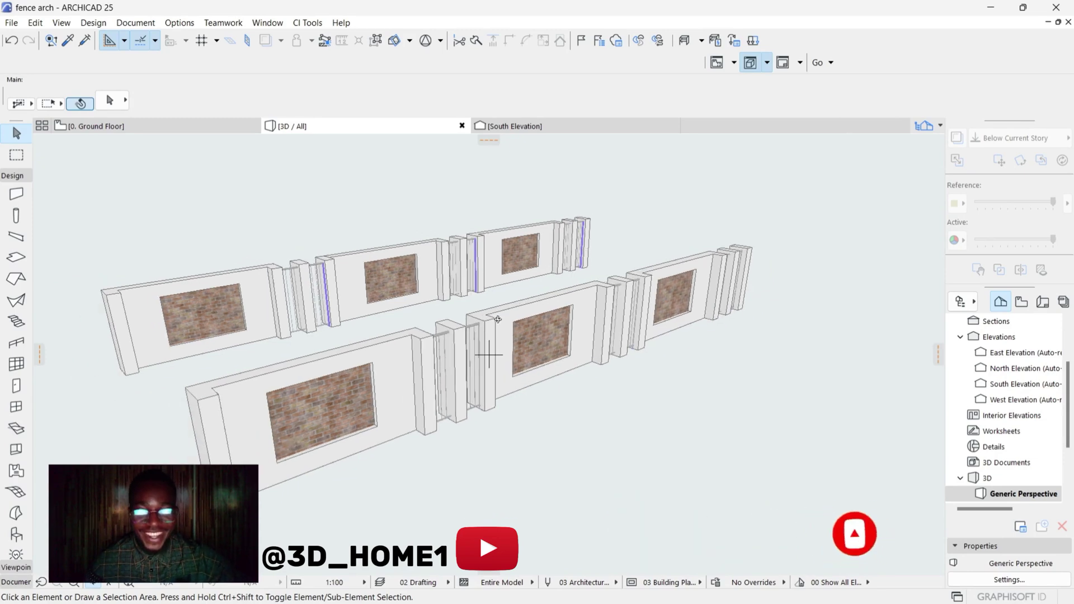